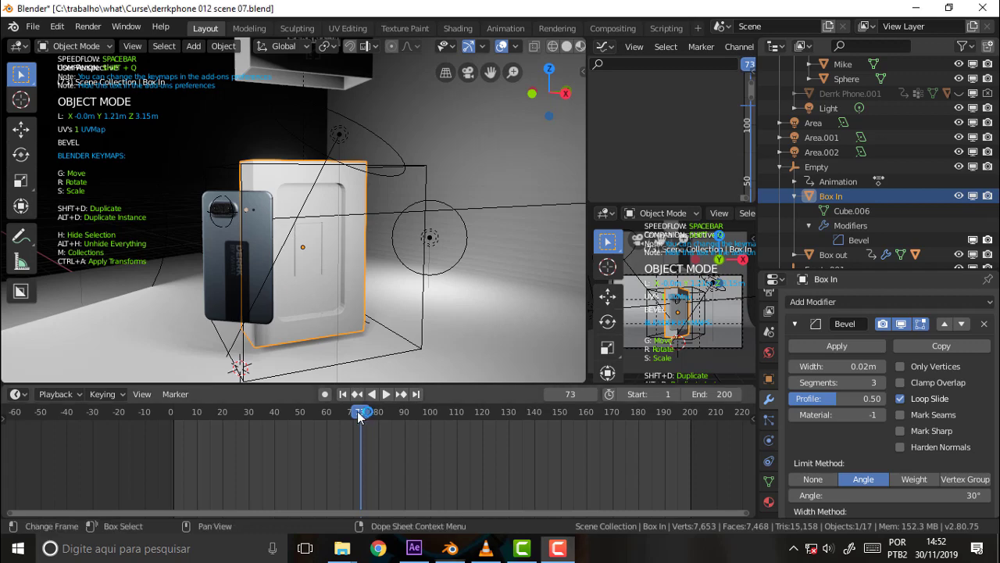
Step: Briefly replay the phone-and-box animation from around frame 46
left_click(291, 414)
key("space")
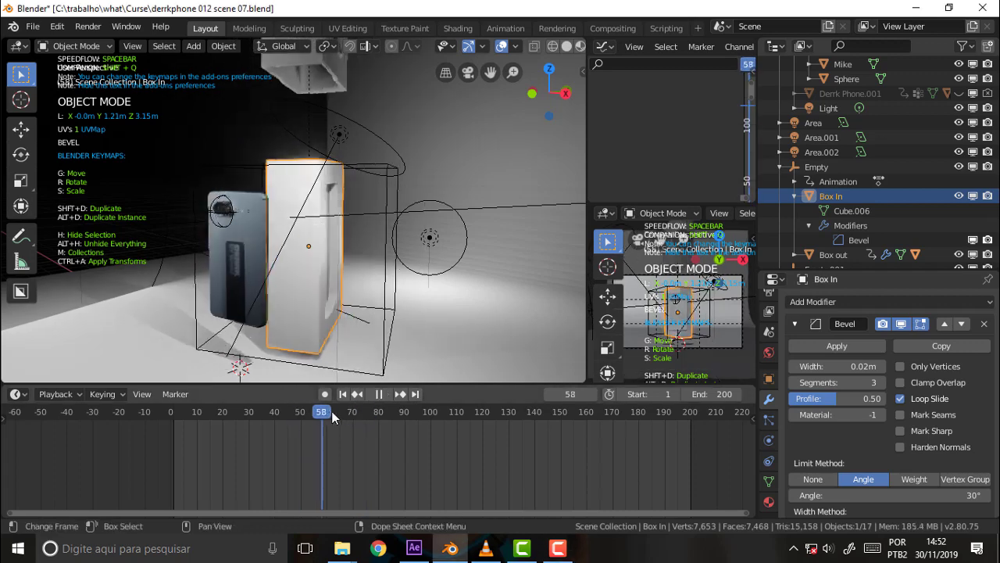
key("space")
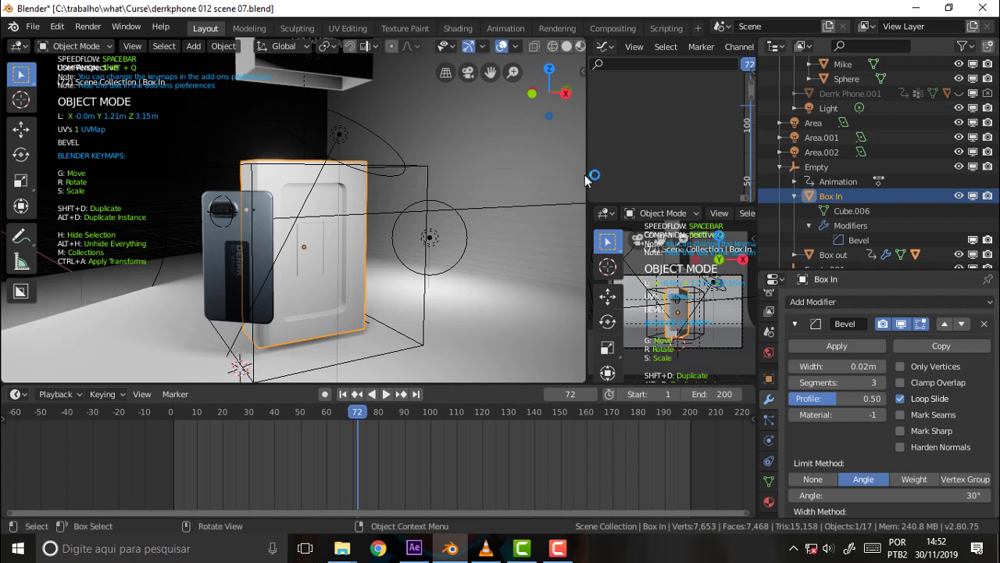
Step: Narrow the 3D view, replay from frame 20, pause at frame 74, then partially rewiden it
left_click_drag(587, 176, 323, 172)
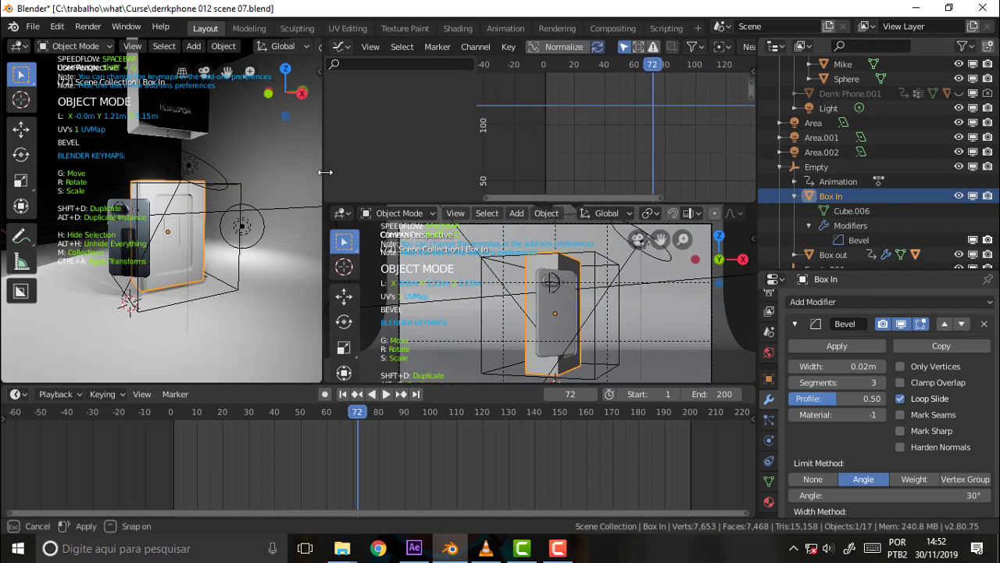
left_click_drag(359, 415, 227, 411)
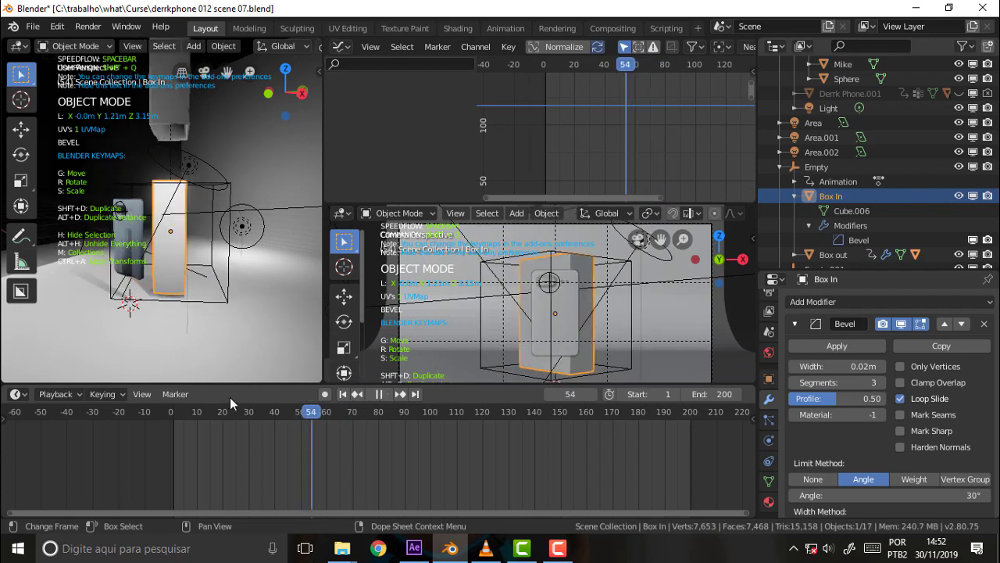
key("space")
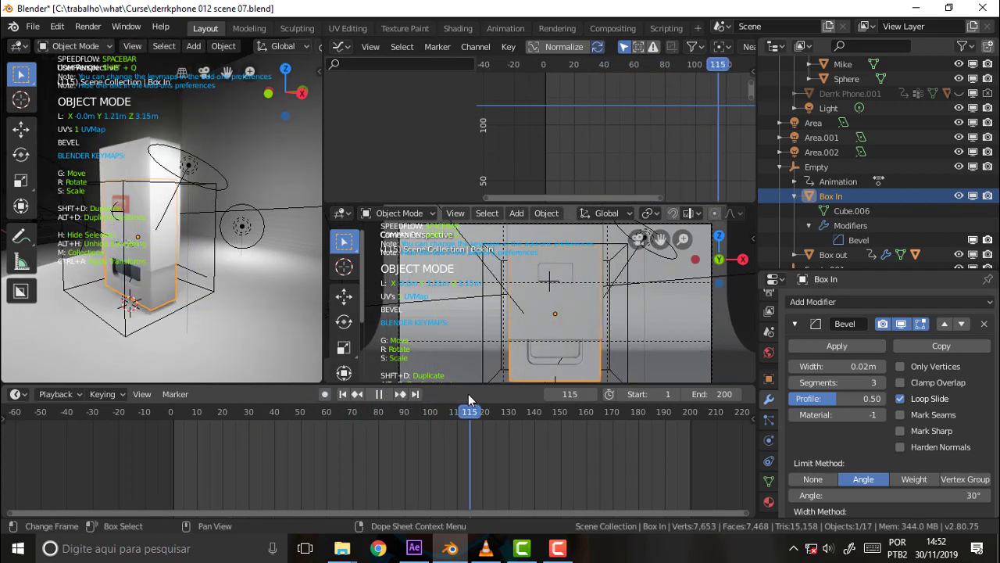
left_click(356, 394)
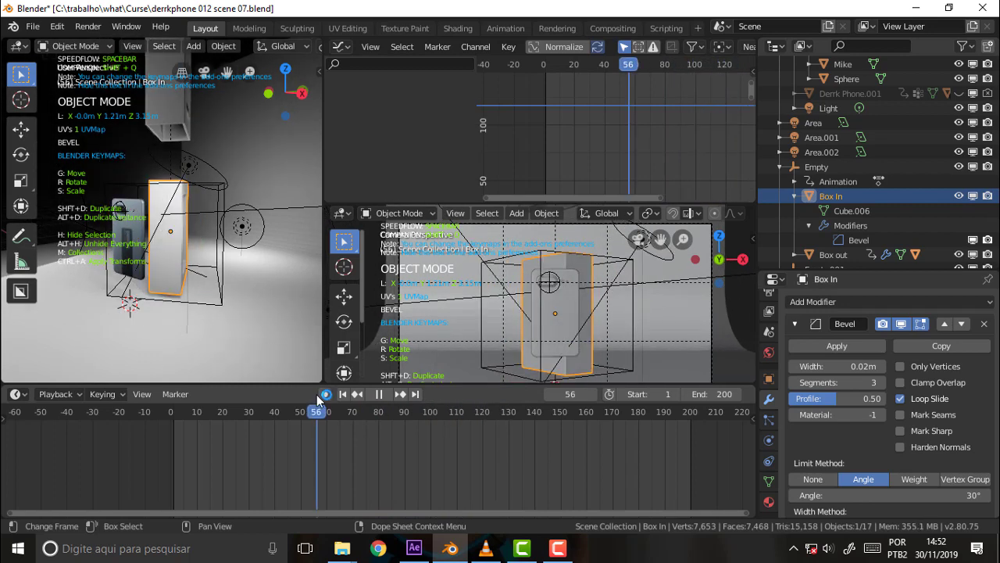
left_click(378, 394)
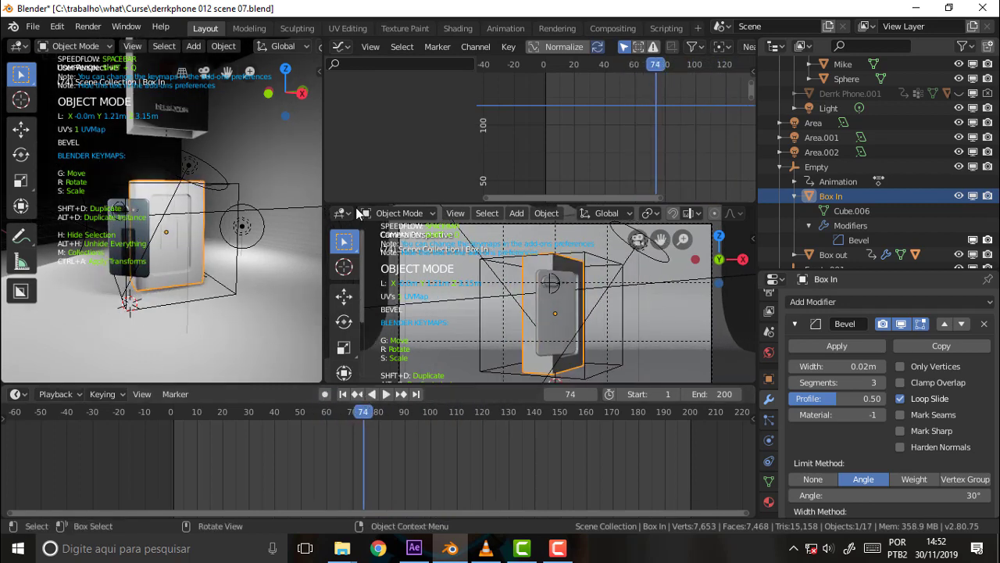
left_click_drag(322, 170, 450, 167)
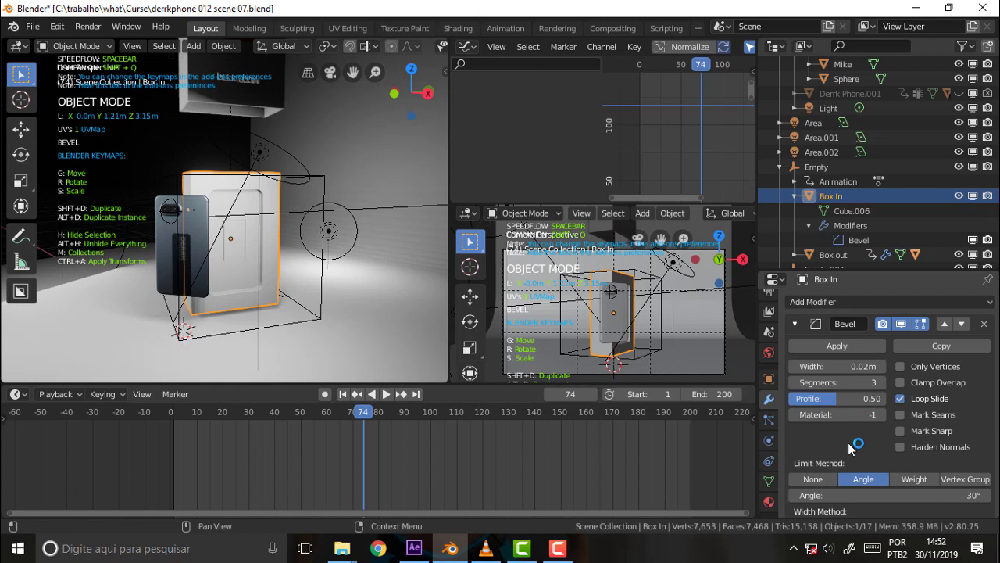
Step: Reload the recent derrkphone 012 scene 07 file, discarding unsaved changes
left_click(32, 29)
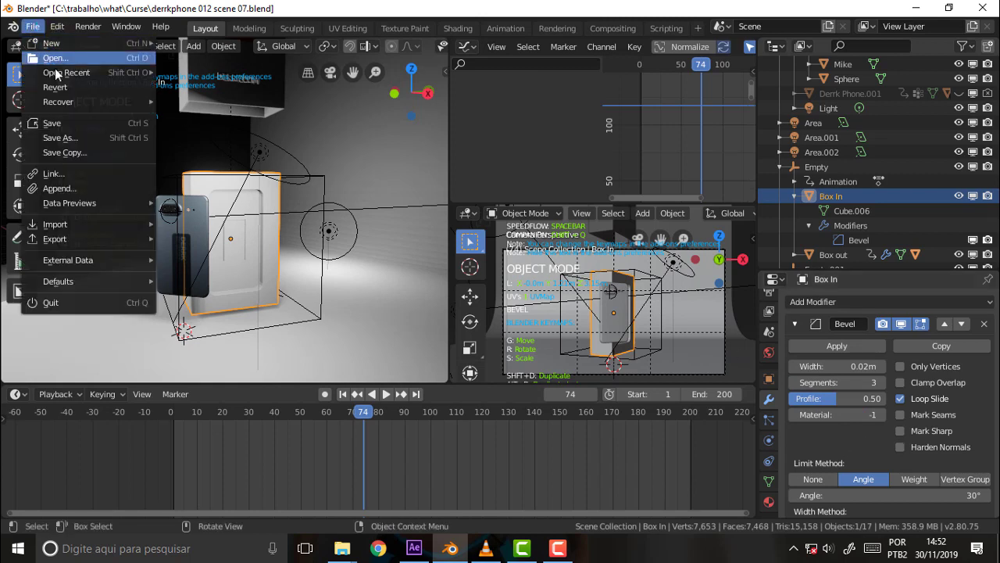
left_click(219, 72)
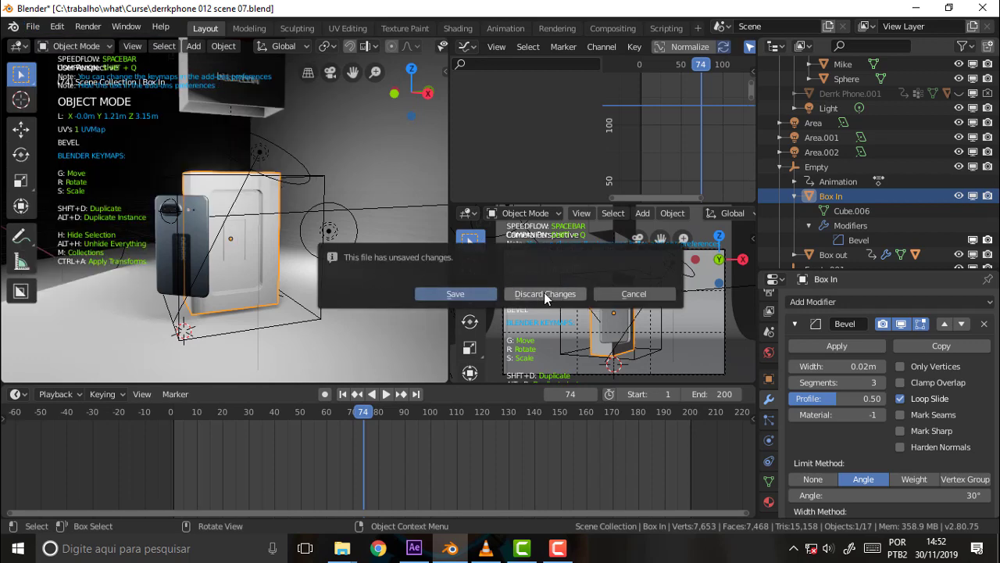
left_click(544, 293)
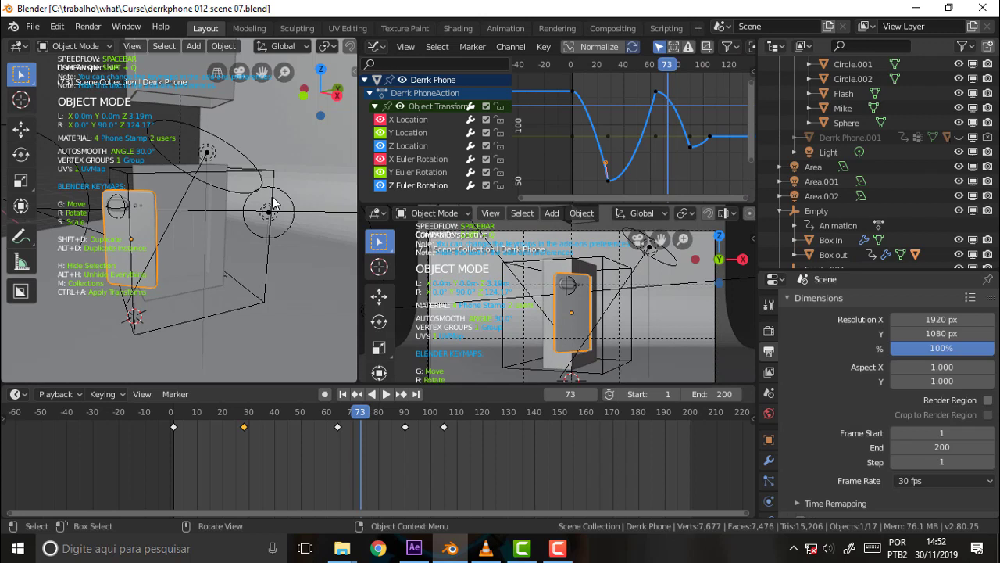
Step: Switch to solid shading, widen the main 3D view and select the Box In object
key("z")
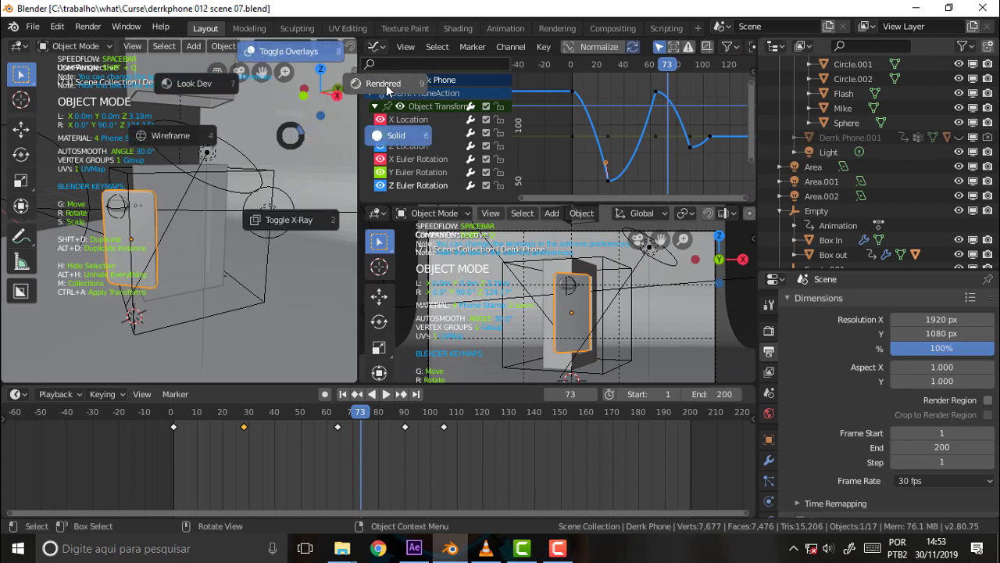
left_click(347, 174)
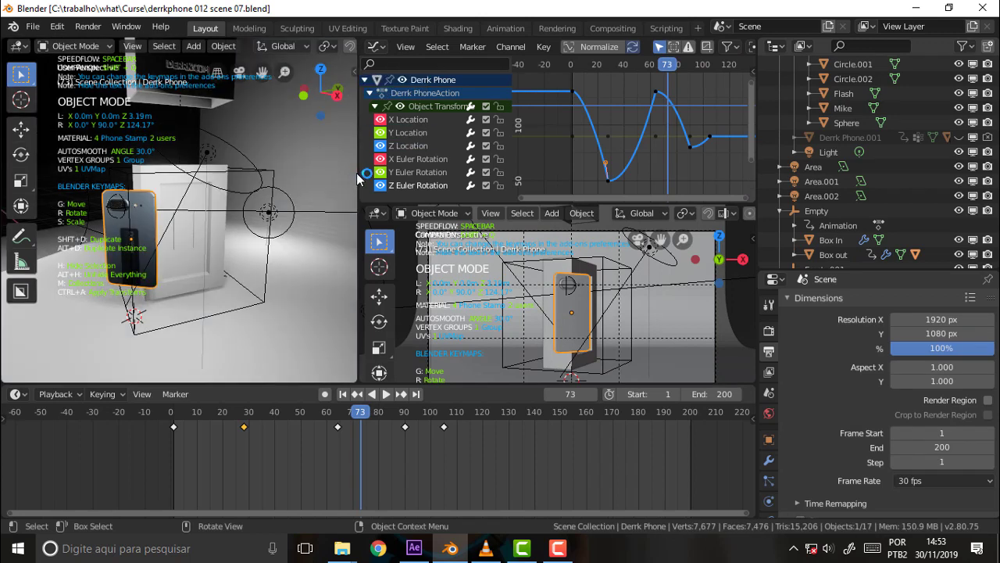
left_click_drag(359, 176, 512, 180)
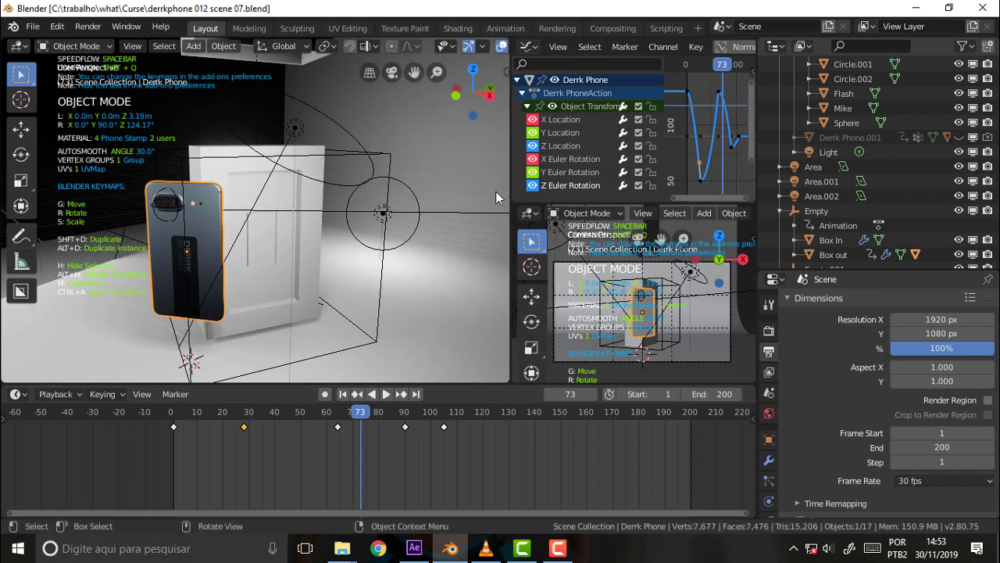
mouse_move(495, 191)
middle_mouse_down()
mouse_move(428, 165)
mouse_move(478, 171)
mouse_move(489, 189)
mouse_move(481, 196)
middle_mouse_up()
left_click(307, 252)
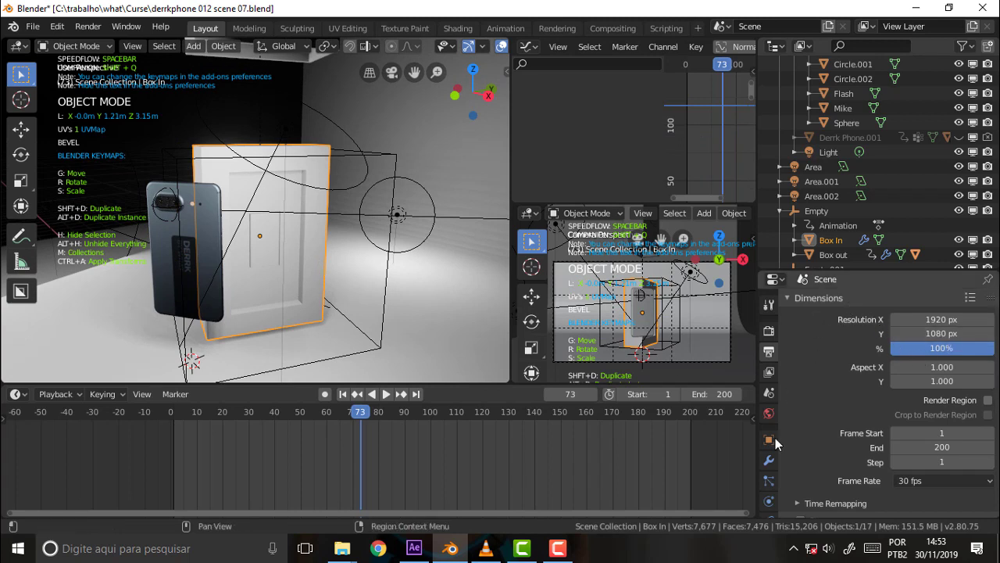
Step: Reveal Box In's Bevel modifier in the Outliner and show its settings in the Modifier tab
left_click(795, 240)
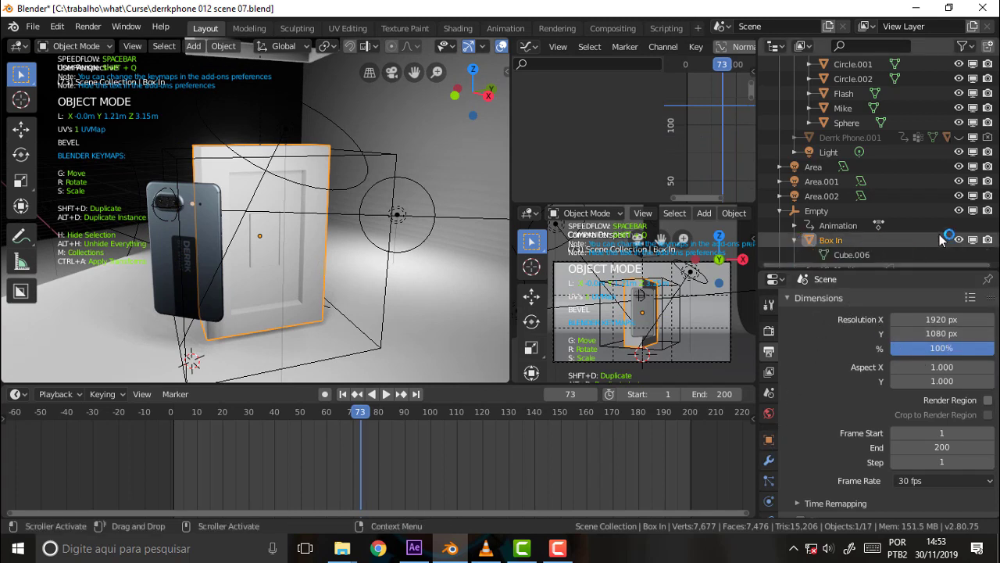
scroll(899, 187, "down", 3)
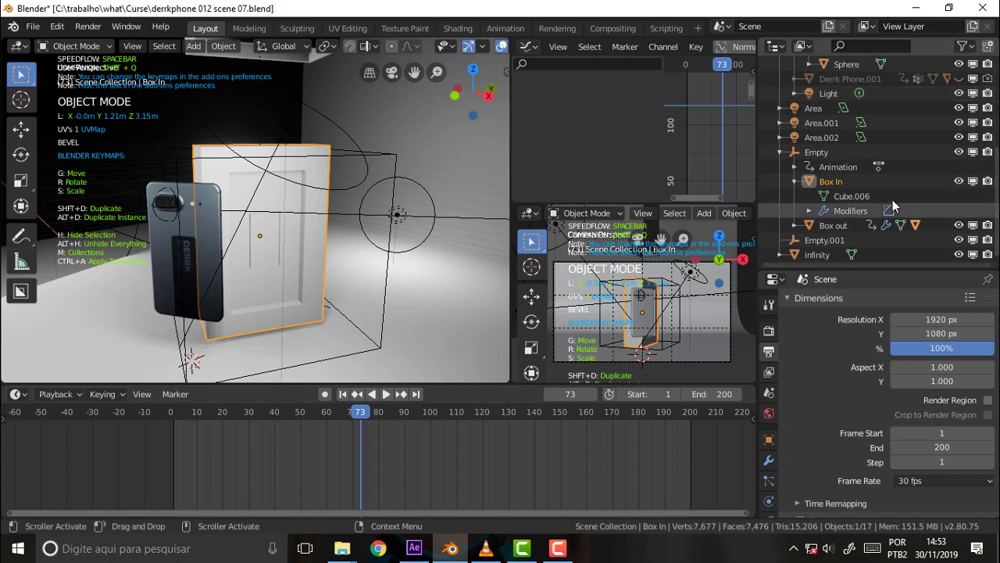
left_click(809, 211)
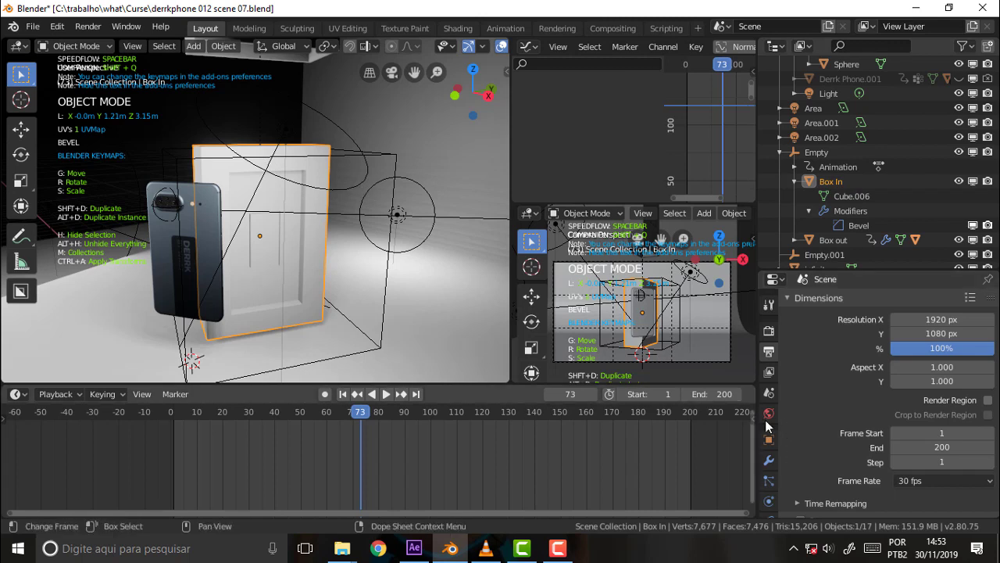
left_click(864, 364)
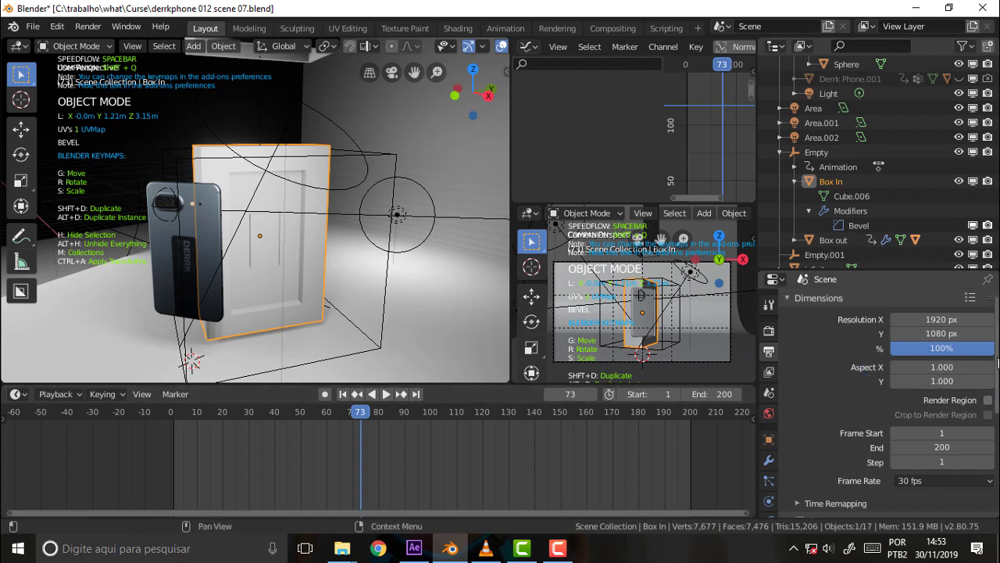
scroll(987, 397, "down", 3)
scroll(910, 464, "down", 2)
left_click(769, 459)
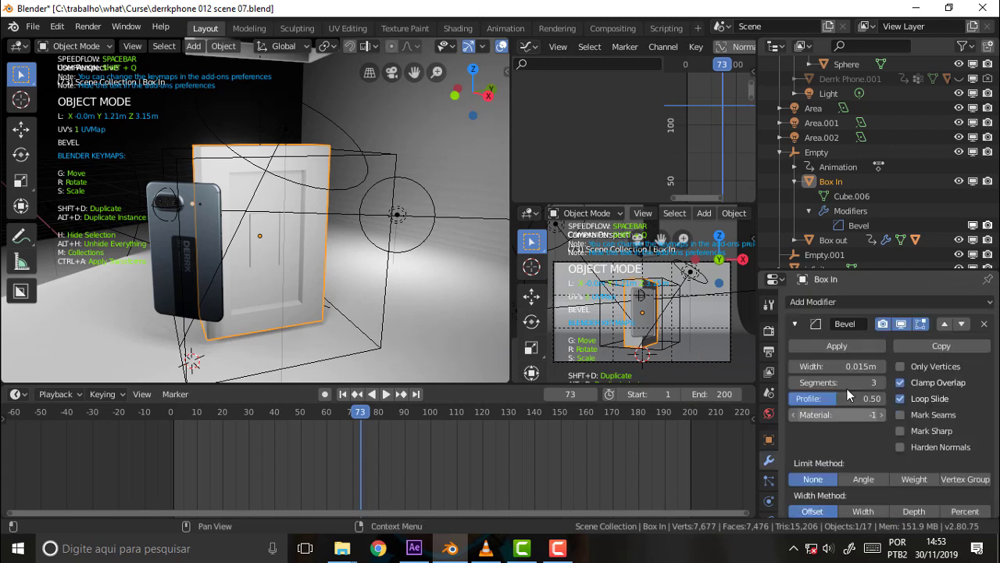
Step: Turn off Clamp Overlap and set the Box In Bevel modifier width to 0.02 m
left_click(901, 383)
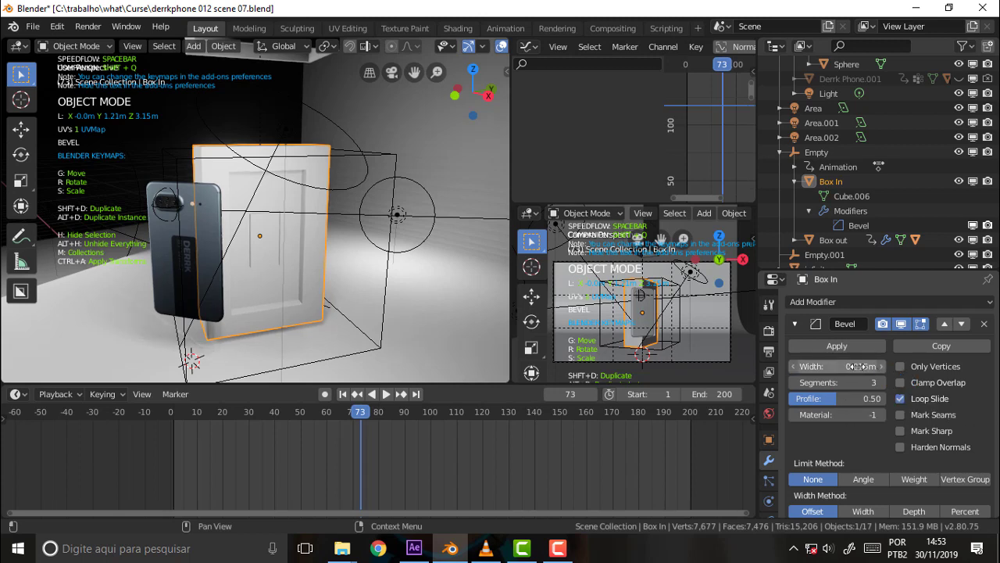
mouse_move(836, 365)
left_mouse_down()
mouse_move(879, 366)
mouse_move(857, 366)
left_mouse_up()
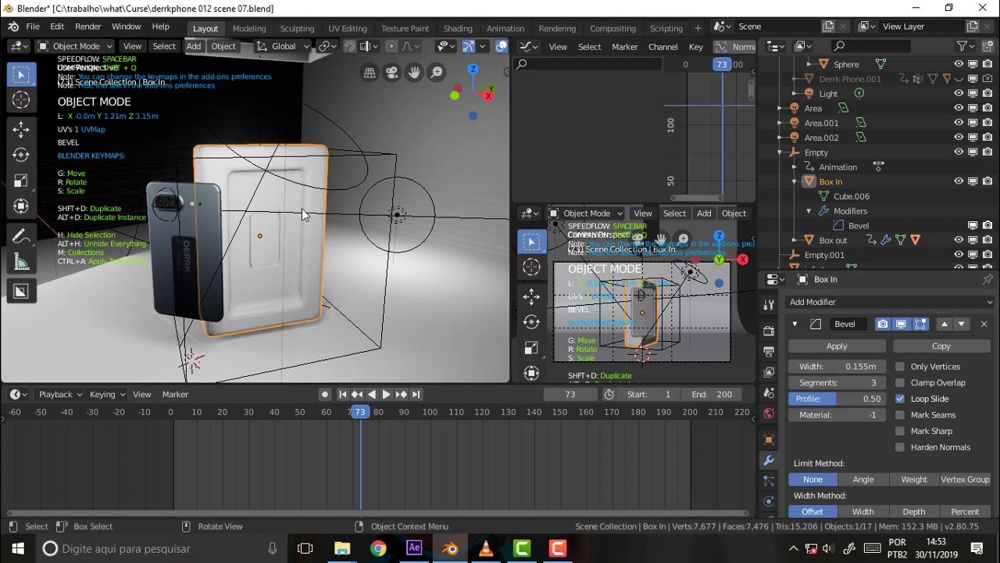
scroll(304, 214, "up", 5)
scroll(304, 214, "down", 5)
double_click(857, 368)
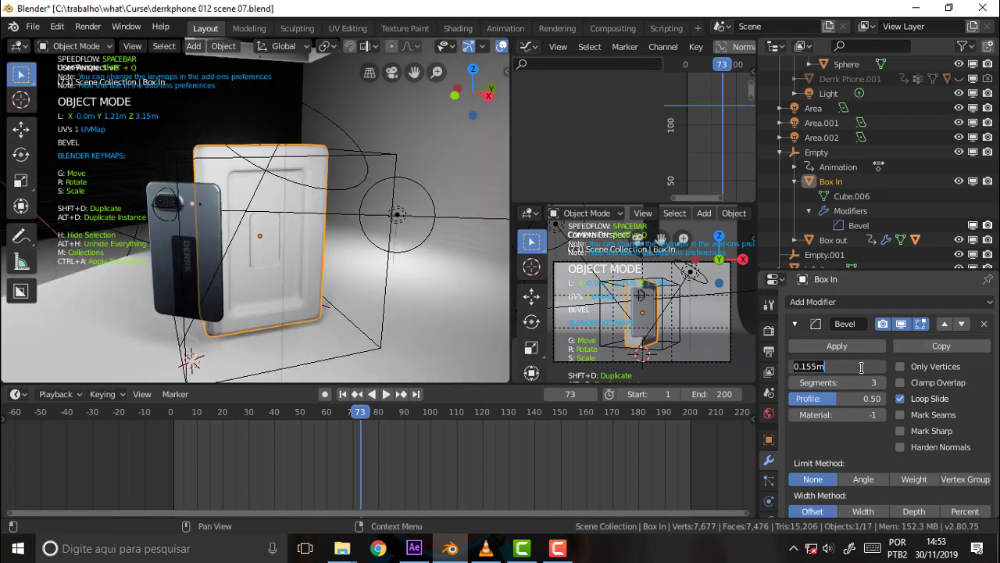
left_click_drag(816, 375, 801, 378)
type(".02")
key("Return")
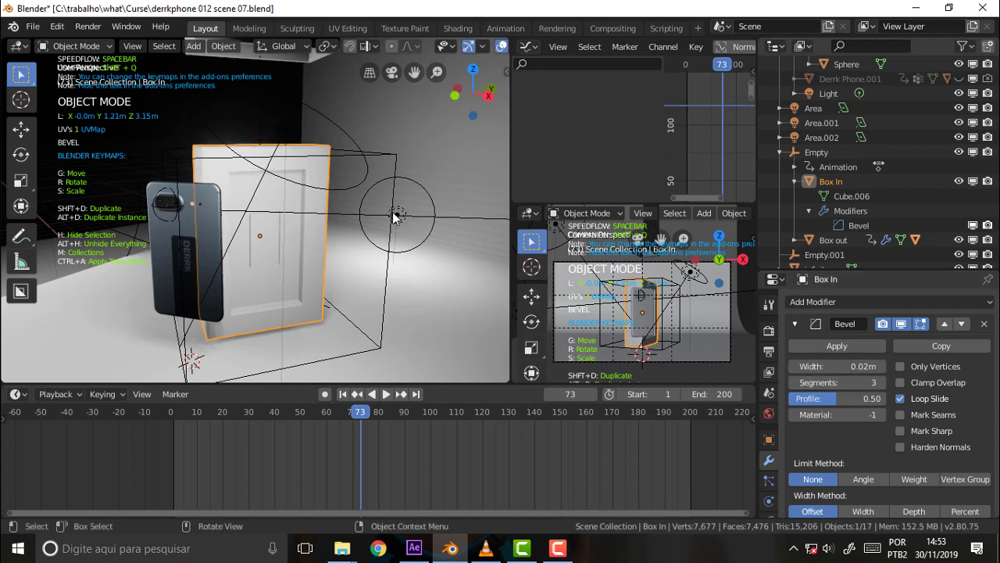
Step: Zoom and orbit in on the box's door panel, then narrow the main 3D view
scroll(358, 149, "up", 5)
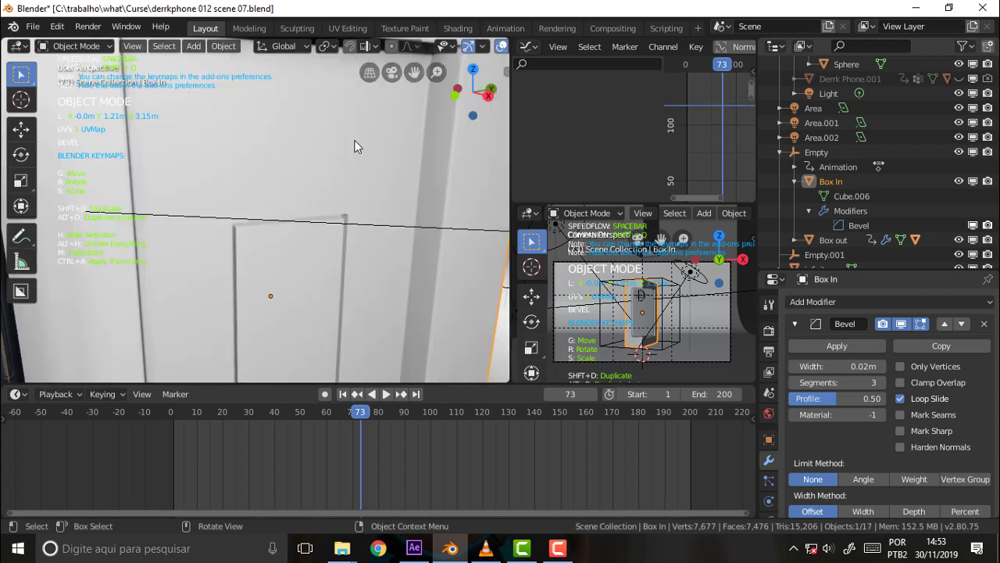
middle_click_drag(354, 146, 364, 116)
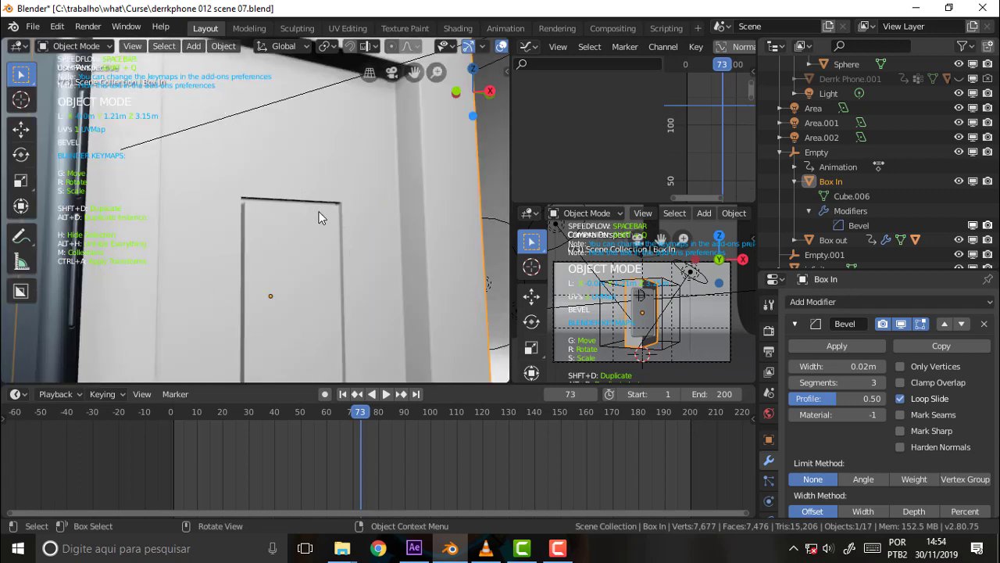
middle_click_drag(320, 216, 321, 197)
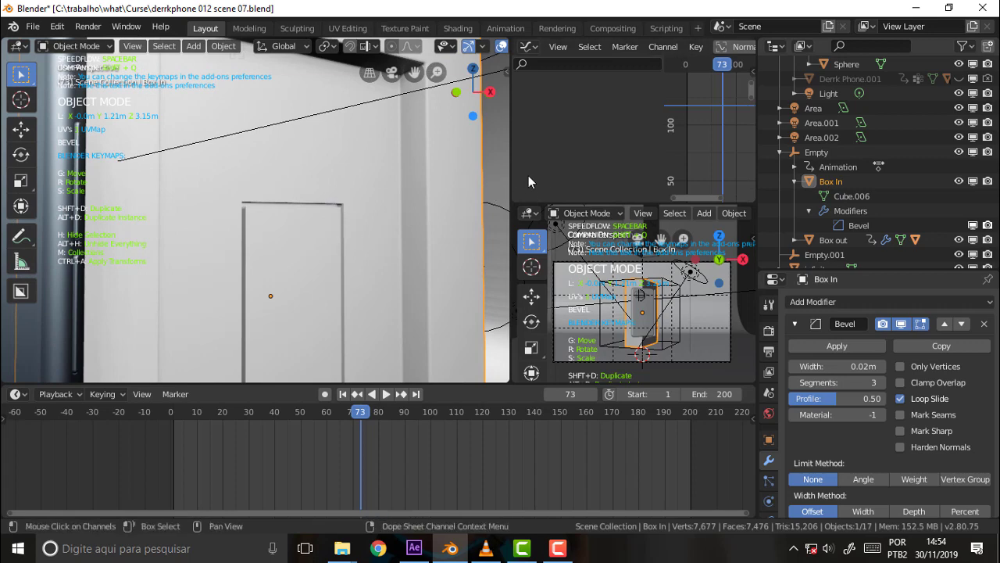
left_click_drag(510, 176, 340, 174)
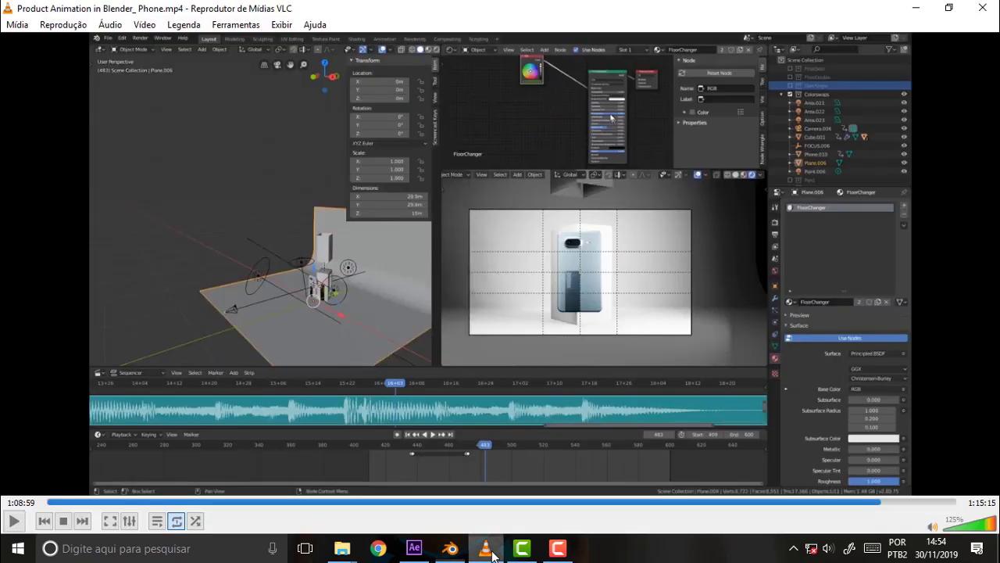
Step: Seek the VLC tutorial video to 1:10:58 on the white phone render
left_click(485, 548)
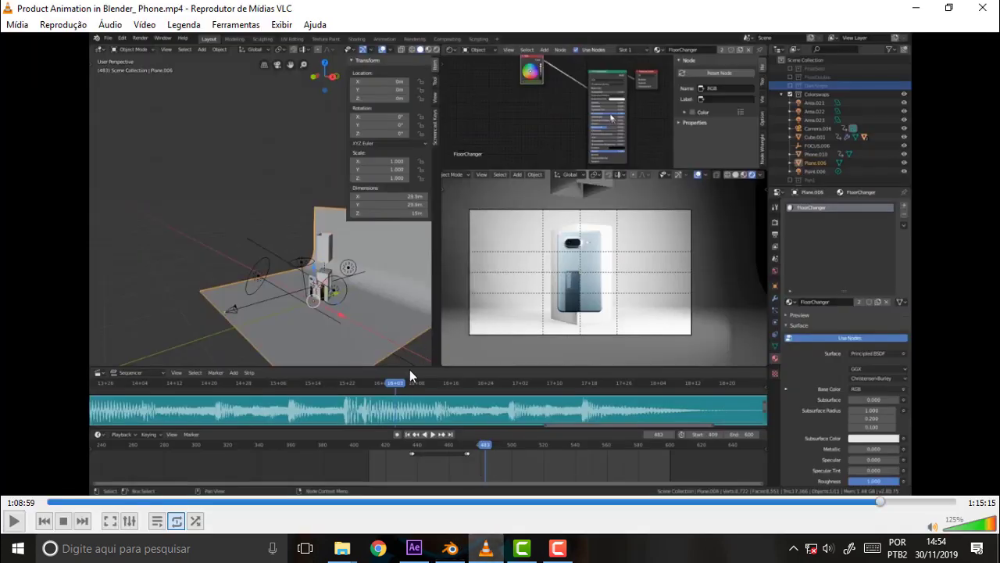
left_click(883, 502)
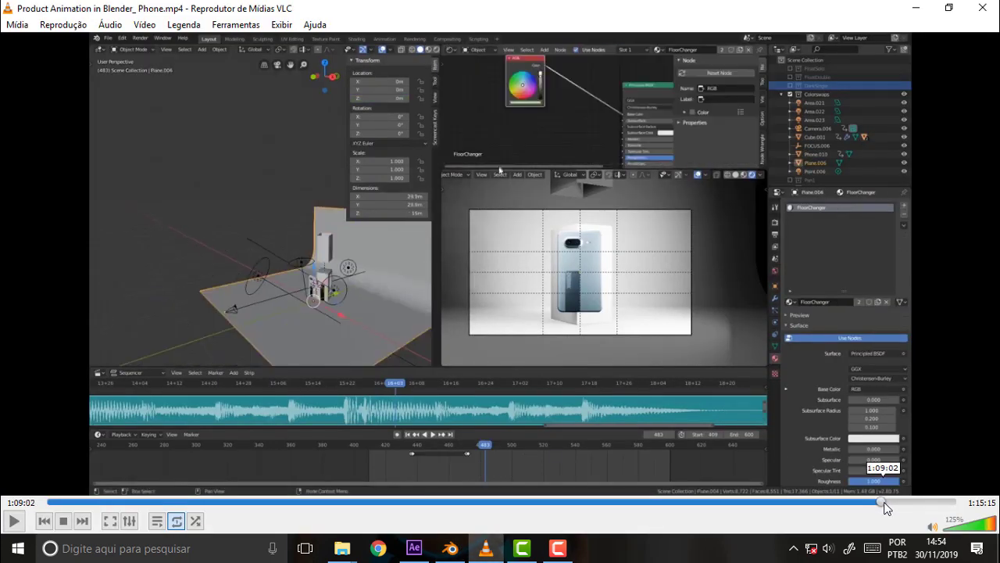
left_click_drag(887, 502, 895, 507)
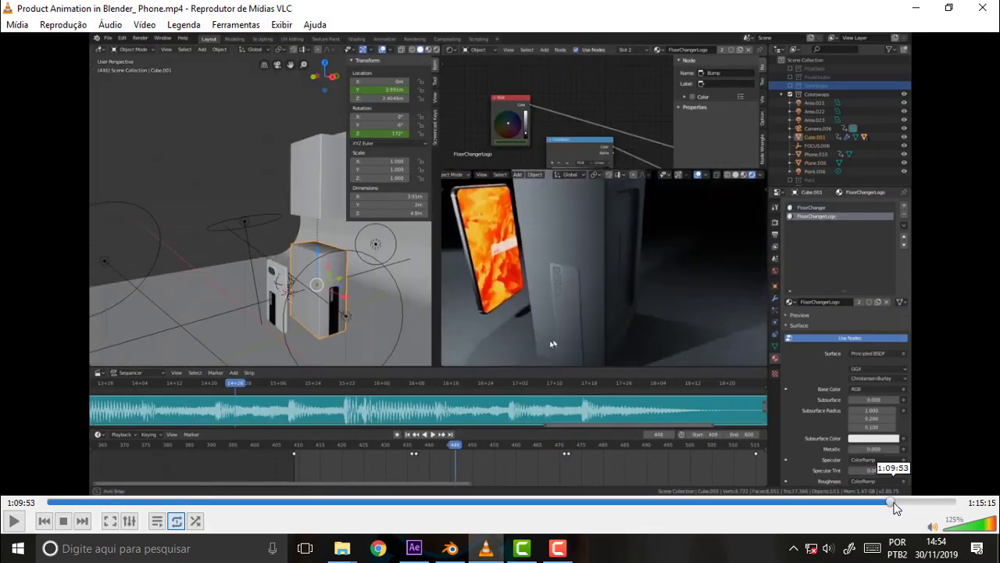
left_click_drag(896, 506, 905, 508)
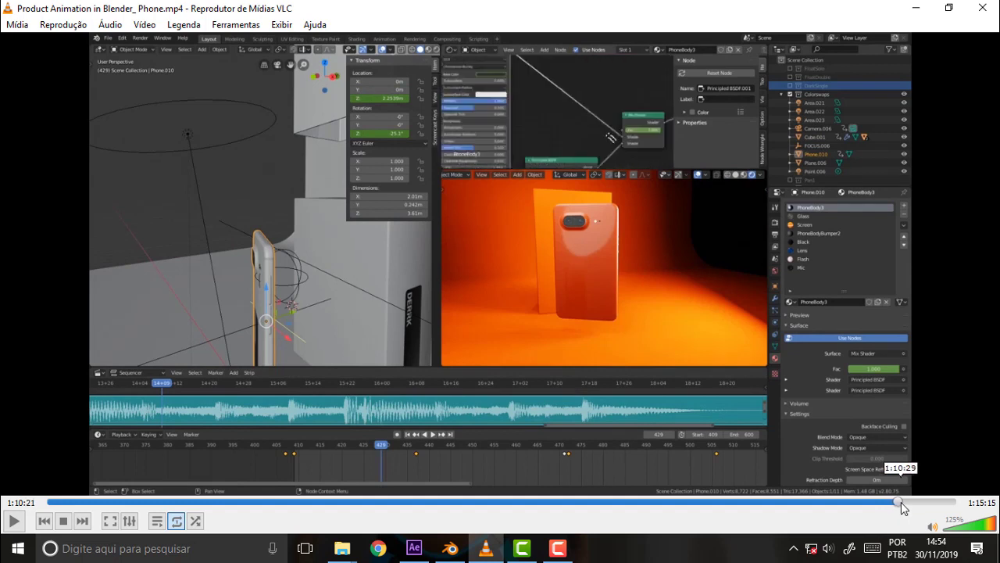
left_click_drag(904, 508, 909, 508)
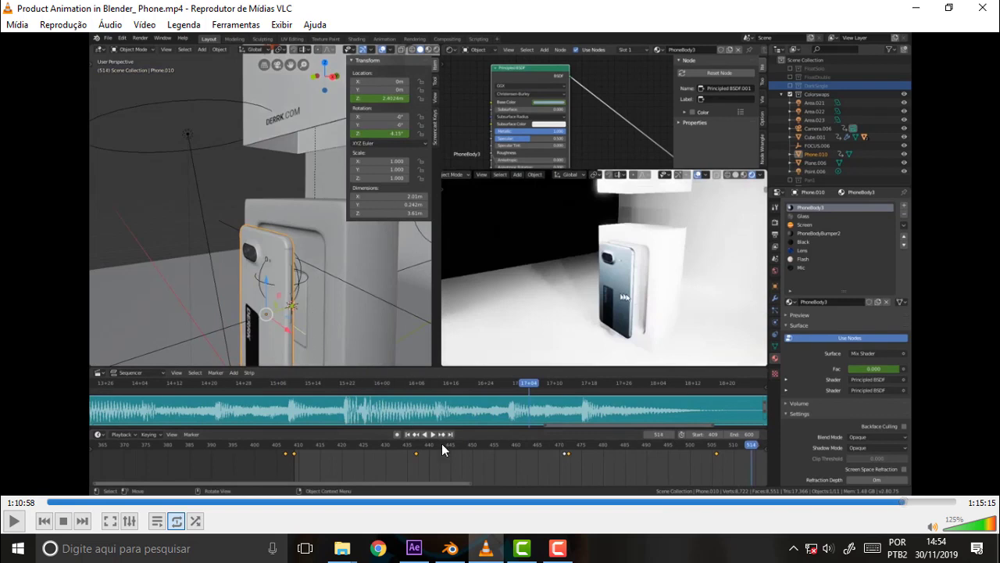
Step: Scrub the derrk 004 composition in After Effects, then return to Blender
left_click(414, 548)
mouse_move(665, 395)
left_mouse_down()
mouse_move(704, 401)
mouse_move(668, 405)
mouse_move(745, 395)
left_mouse_up()
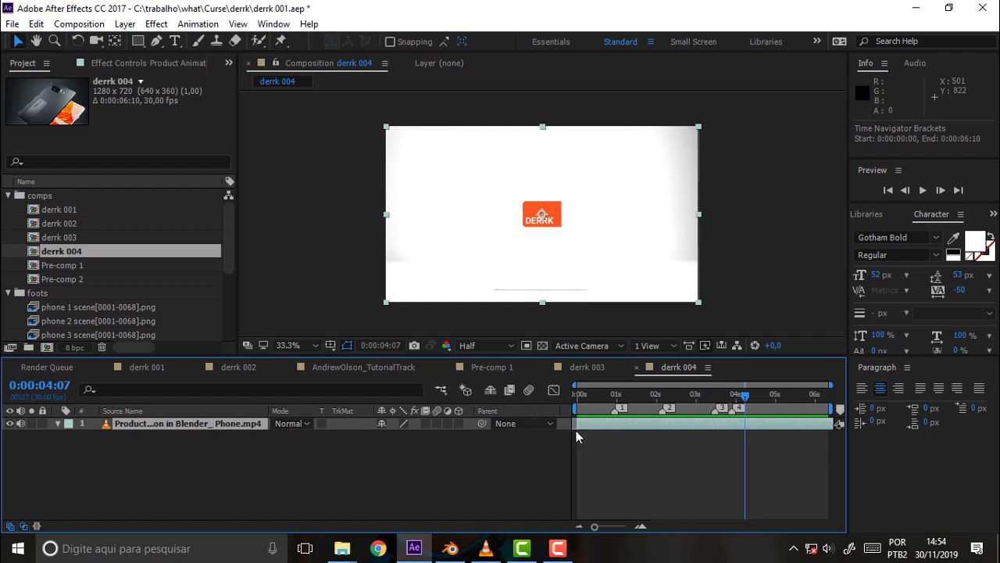
left_click(487, 548)
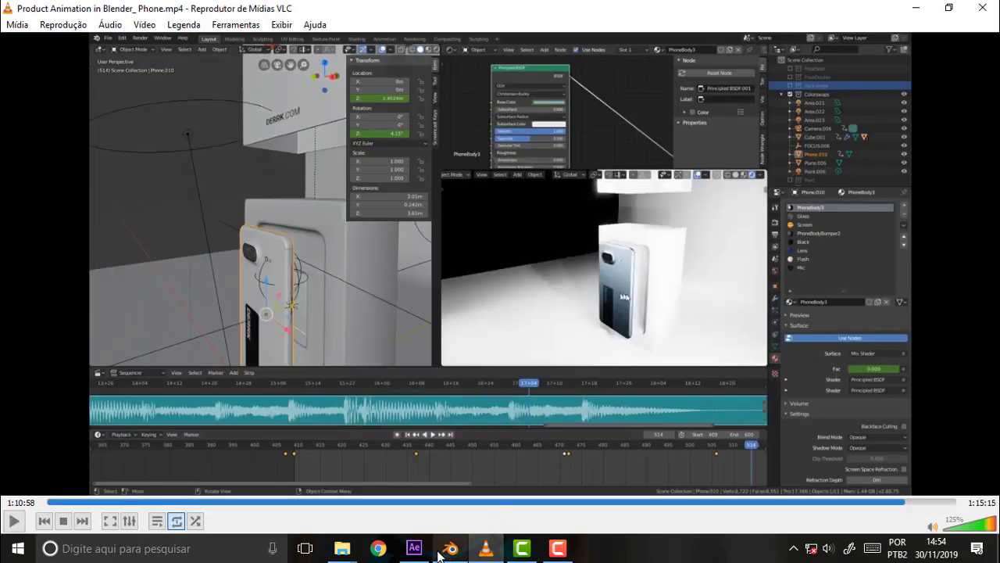
left_click(415, 548)
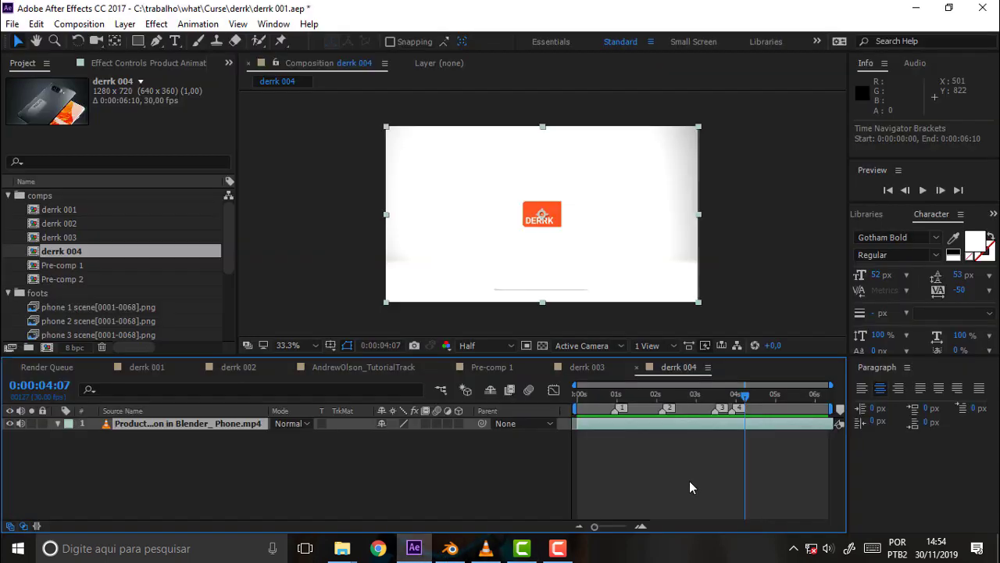
left_click(450, 548)
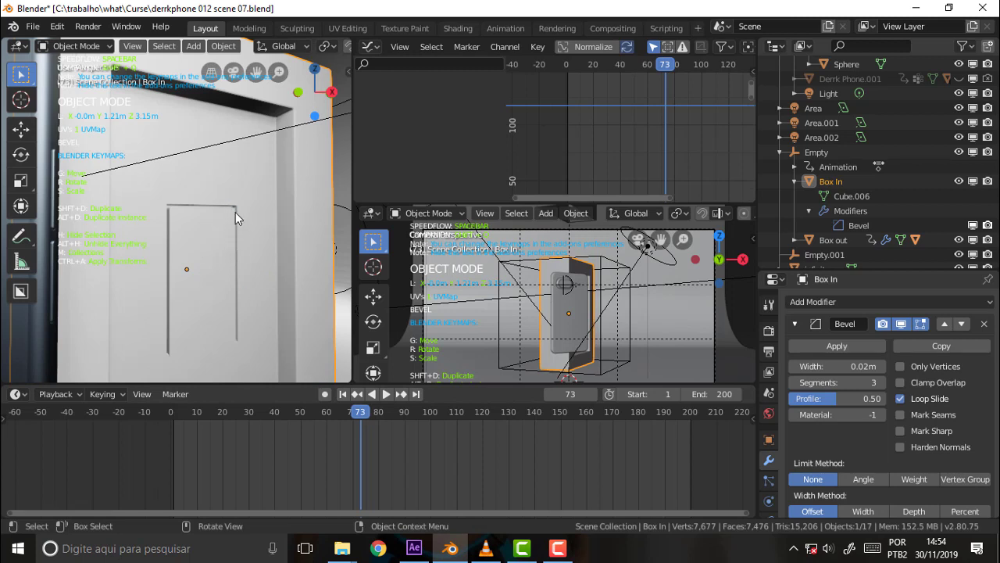
Step: Stop playback and set the Bevel modifier's Limit Method to Angle at 30°
left_click_drag(347, 414, 380, 414)
key("Escape")
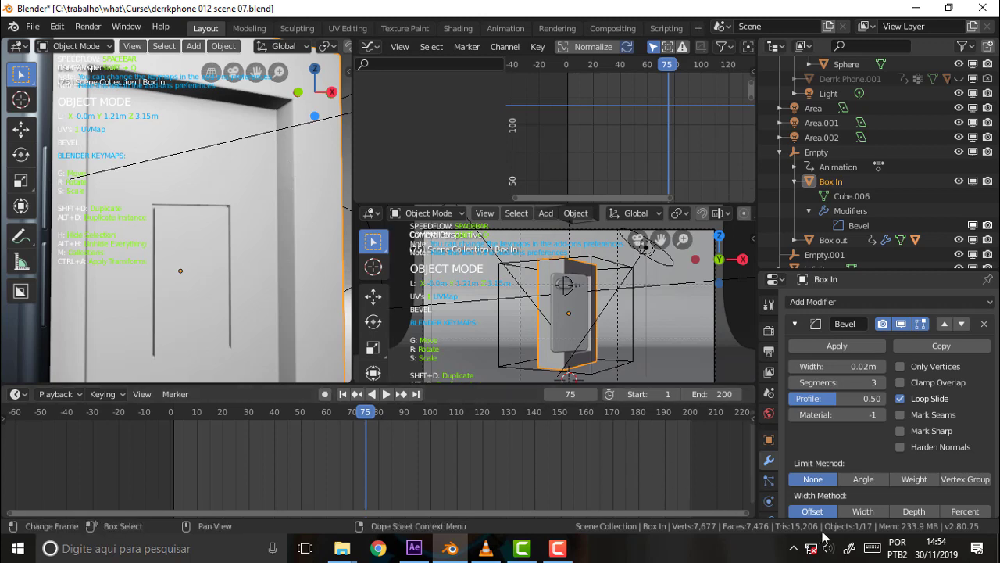
left_click(861, 478)
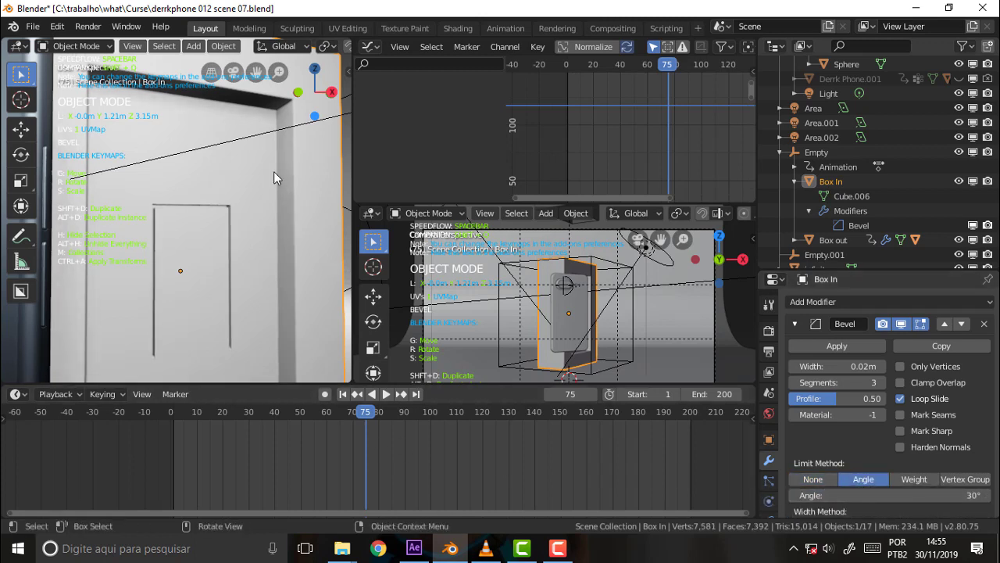
key("KP_0")
key("KP_0")
Step: Put Box In in Edit Mode with edge select and select two inner door-frame edges
left_click(75, 47)
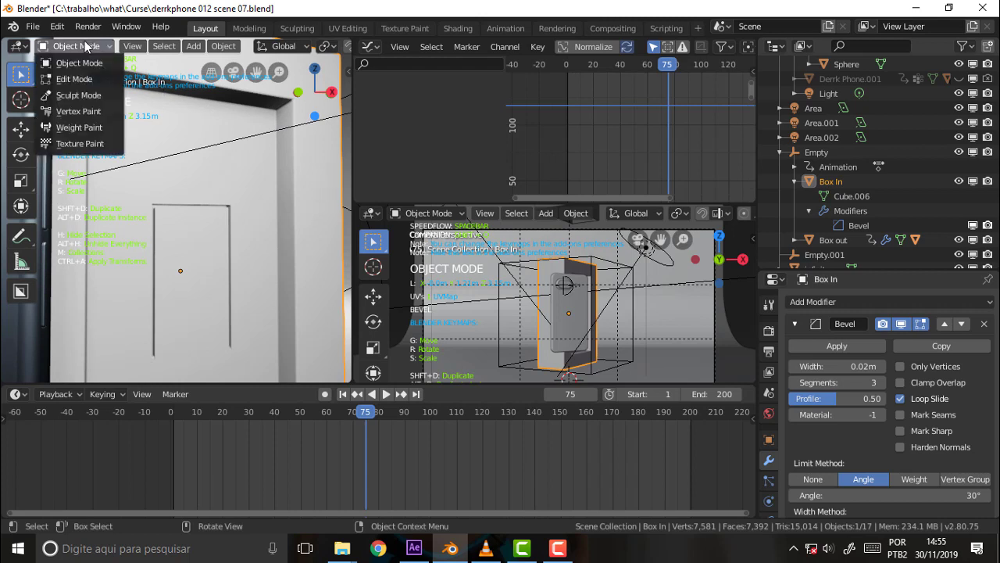
left_click(78, 79)
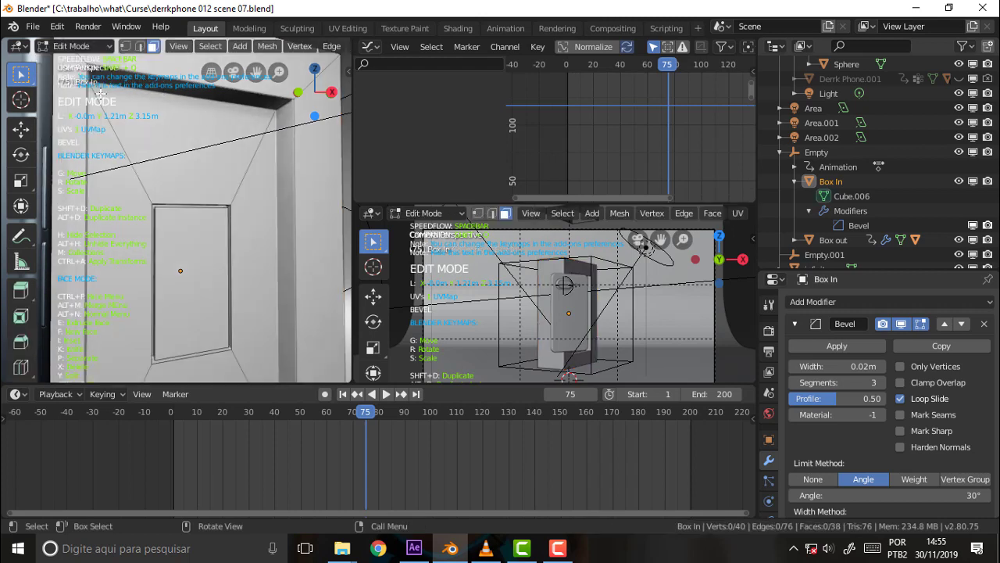
left_click(286, 110)
left_click(142, 45)
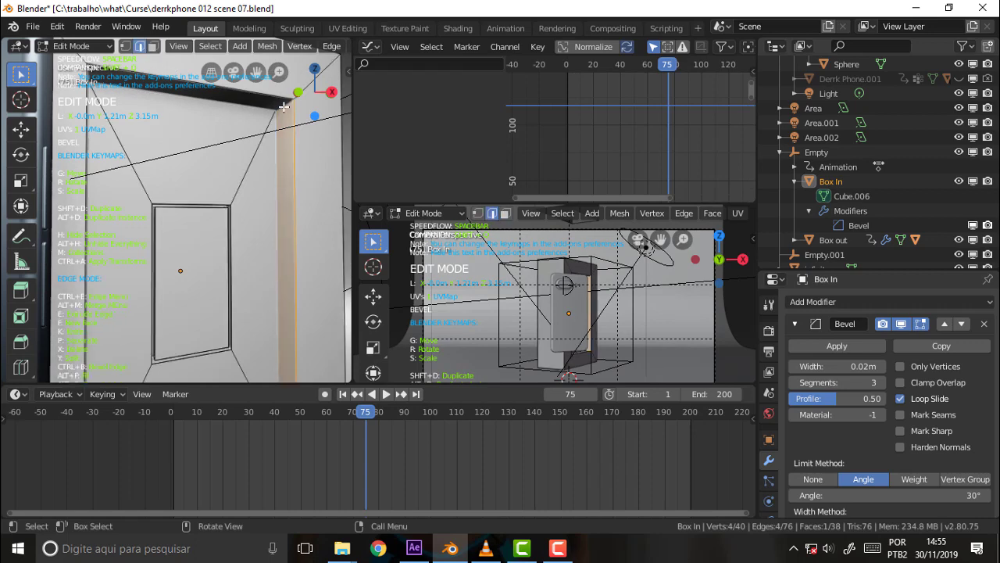
left_click(283, 108)
middle_click_drag(140, 101, 119, 121)
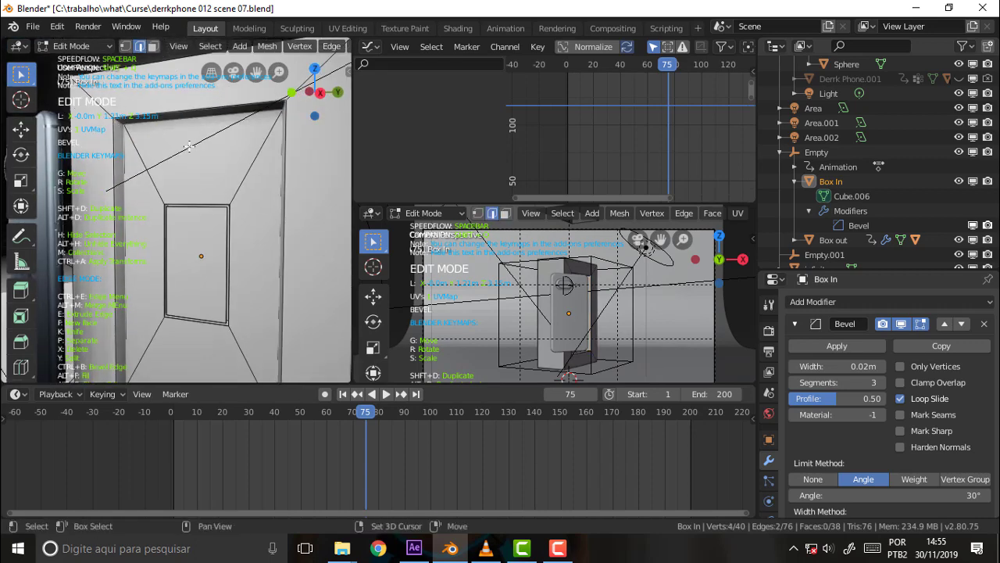
left_click(193, 161, "shift")
middle_click_drag(193, 161, 217, 207)
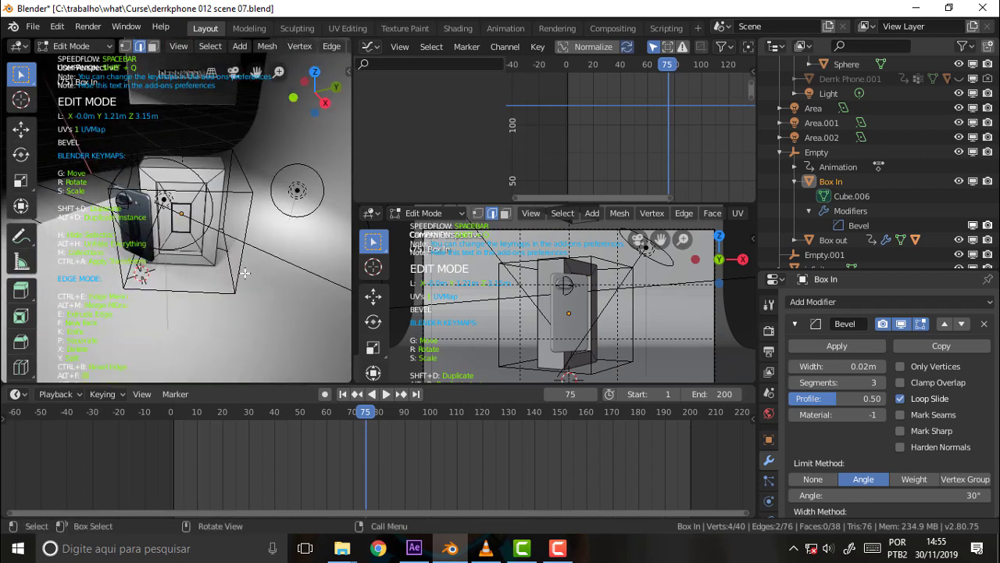
scroll(242, 270, "up", 3)
scroll(242, 270, "up", 3)
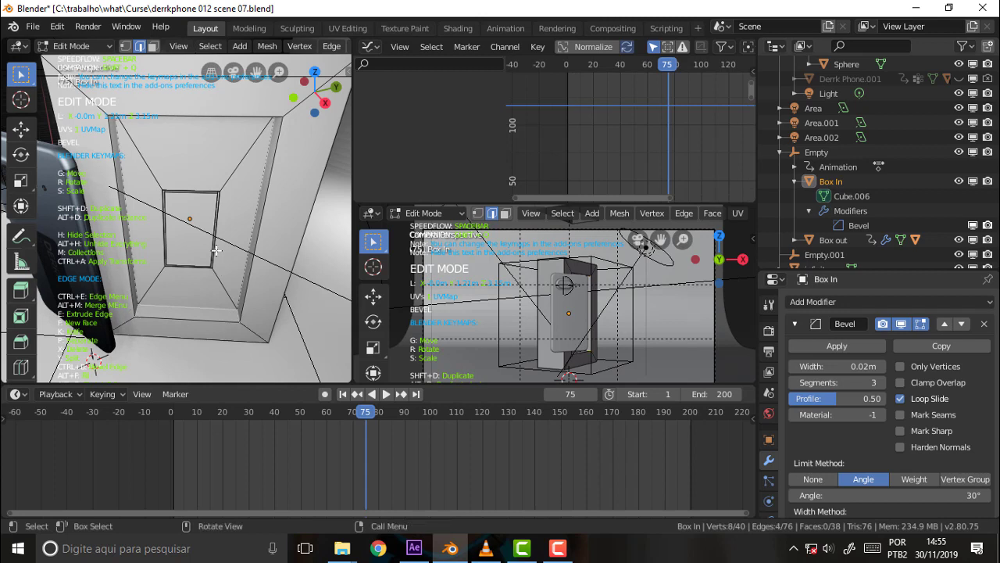
Step: Bevel the selected frame edges with 8 segments at 0.278 m
right_click(209, 151)
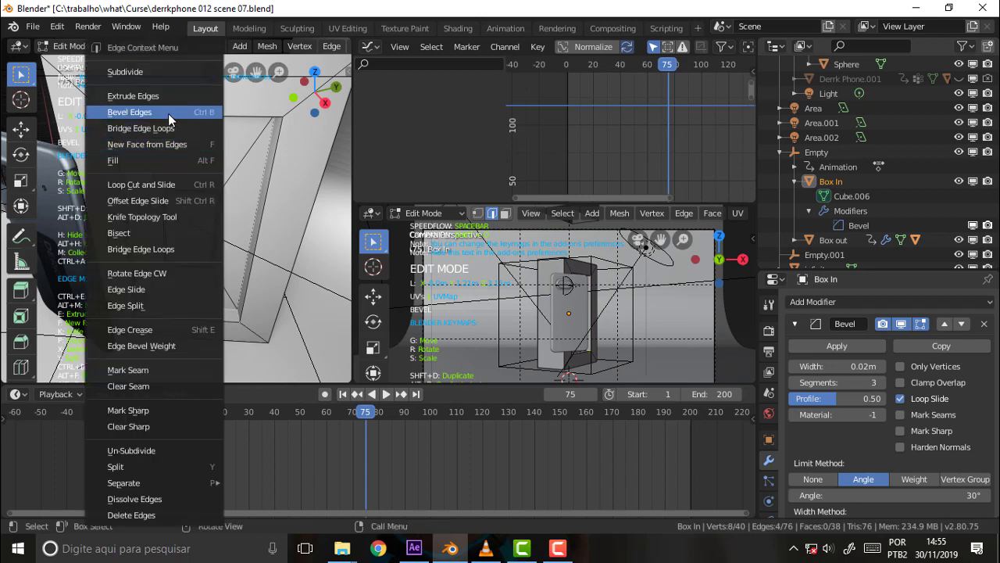
left_click(168, 113)
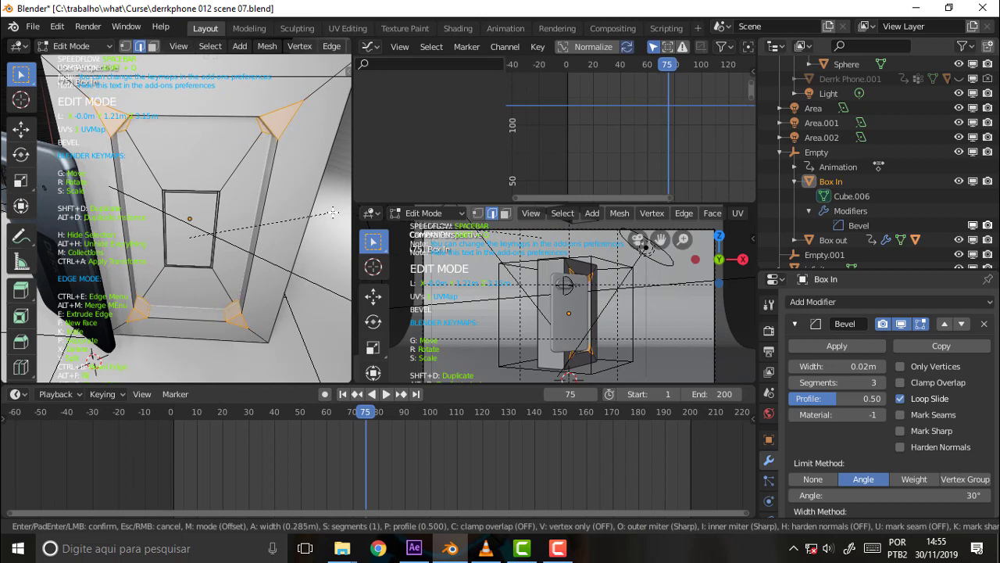
scroll(333, 212, "up", 2)
scroll(333, 212, "up", 2)
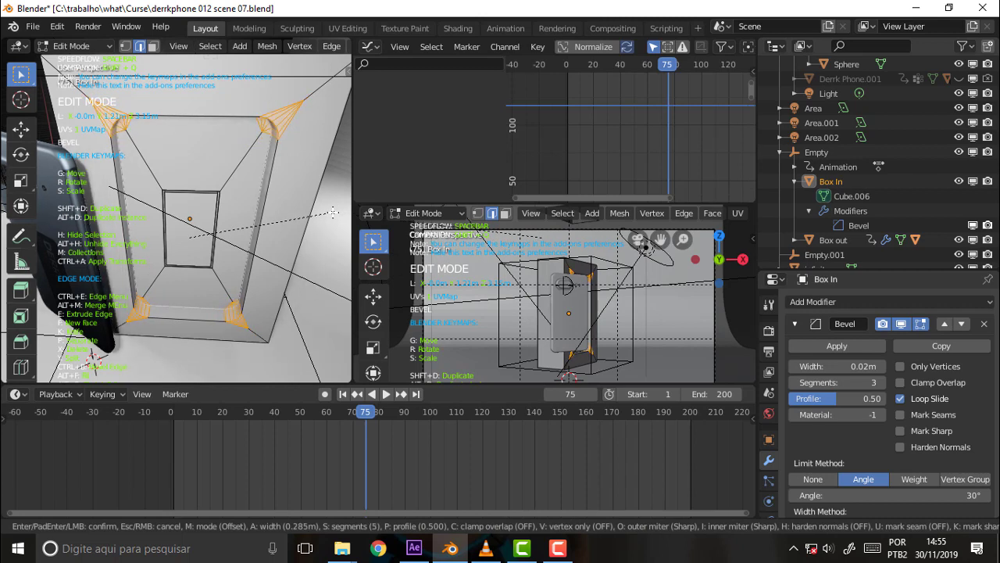
scroll(333, 212, "up", 2)
scroll(333, 212, "up", 1)
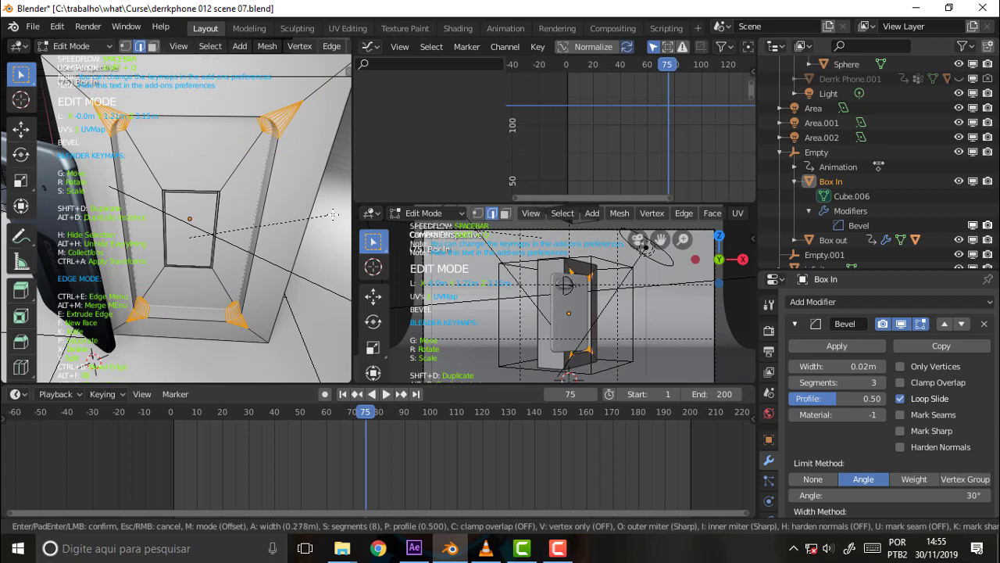
left_click(333, 215)
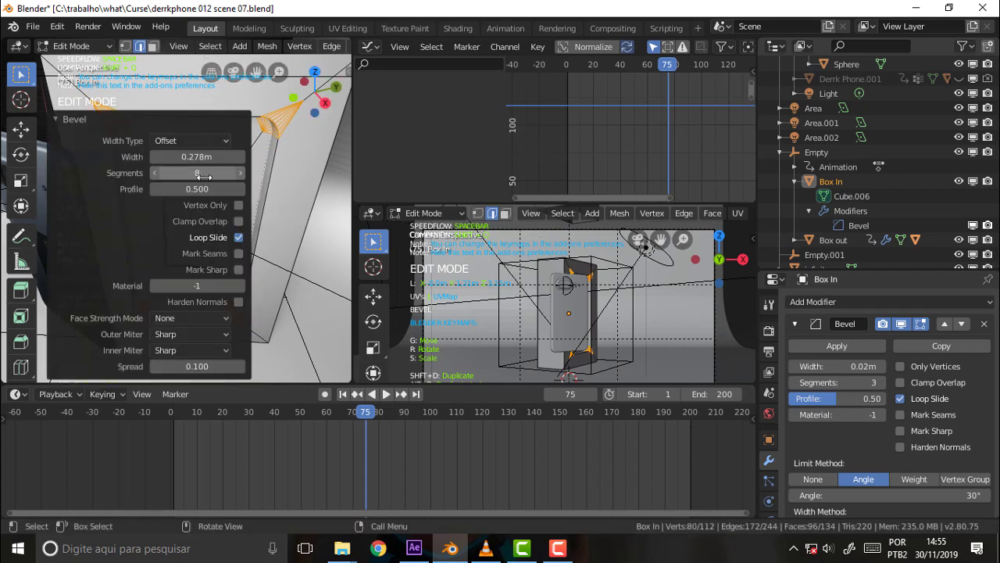
Step: Orbit to inspect the bevelled box and return it to Object Mode
left_click(333, 219)
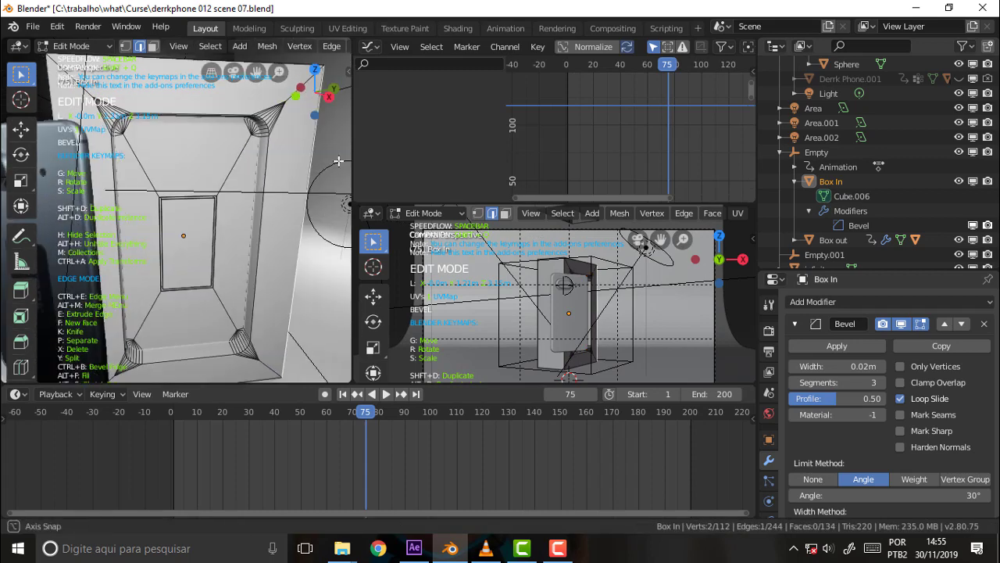
middle_click_drag(333, 219, 328, 148)
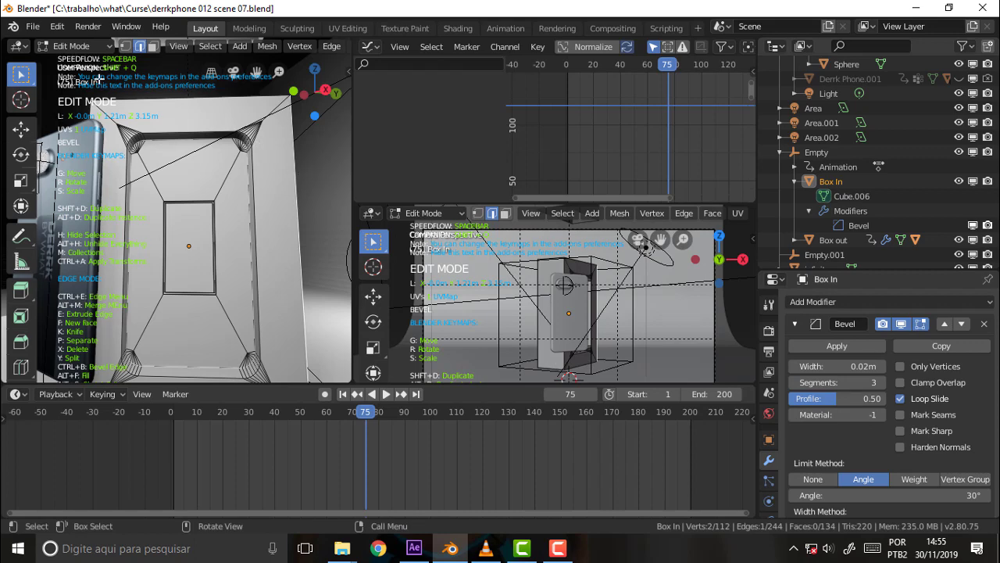
left_click(70, 47)
left_click(74, 64)
middle_click_drag(326, 133, 325, 160)
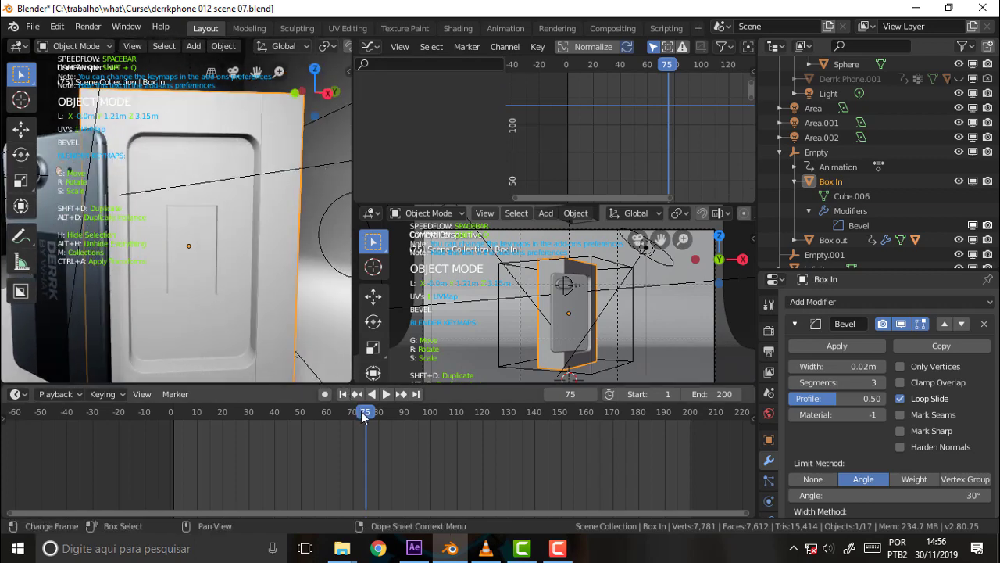
Step: Play and scrub the box animation to frame 83, enlarge the graph editor slightly, zoom out
left_click(196, 415)
key("space")
left_click_drag(277, 409, 531, 409)
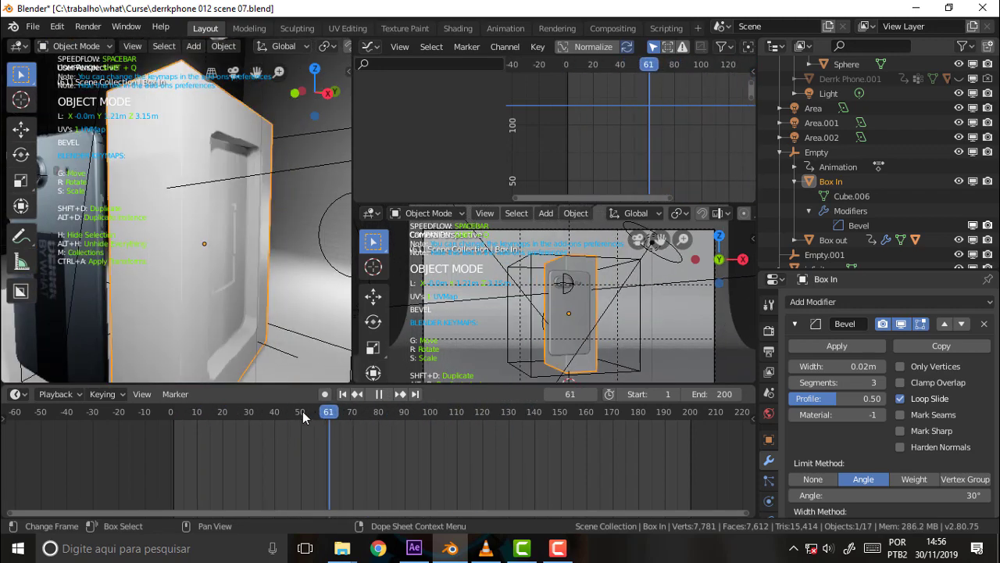
mouse_move(530, 408)
left_mouse_down()
mouse_move(383, 411)
mouse_move(306, 426)
mouse_move(387, 421)
left_mouse_up()
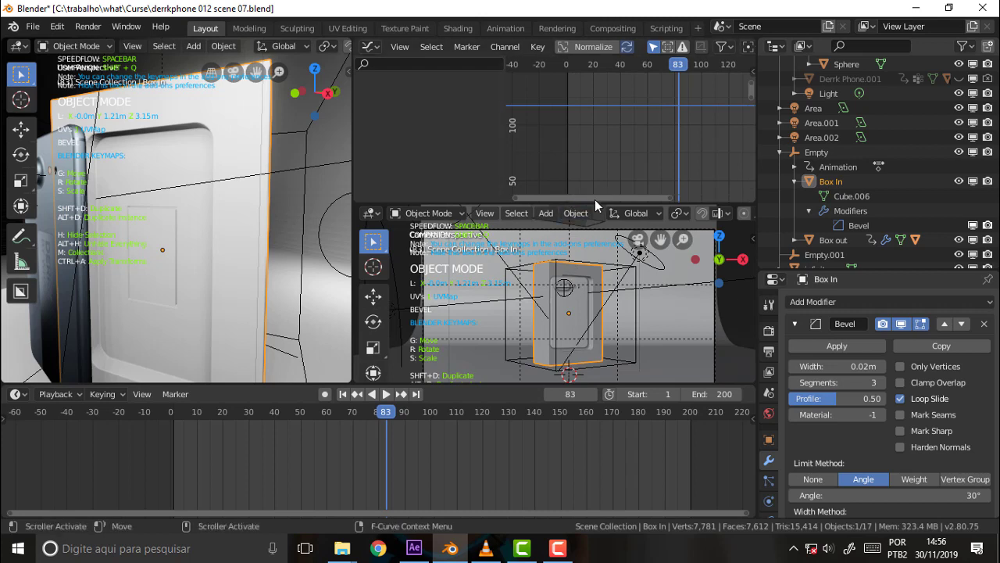
left_click_drag(595, 205, 594, 219)
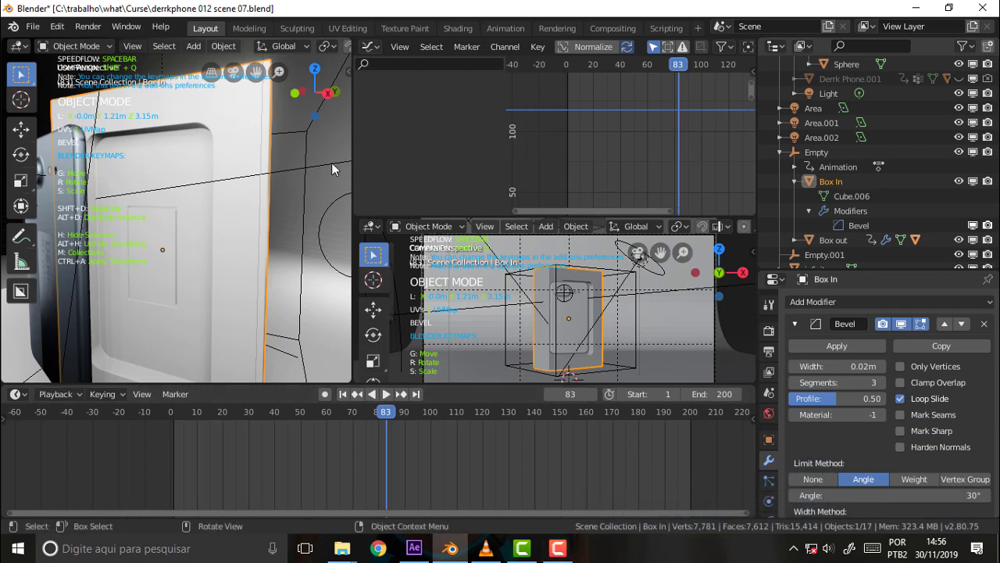
scroll(319, 170, "down", 5)
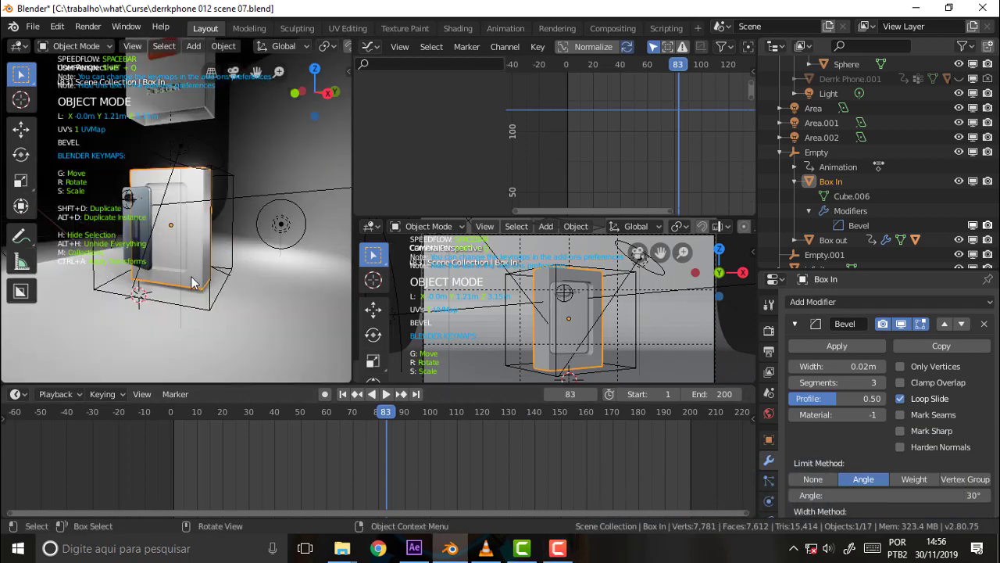
Step: In the UV Editing workspace, select every face of Box In using face select mode
left_click(347, 28)
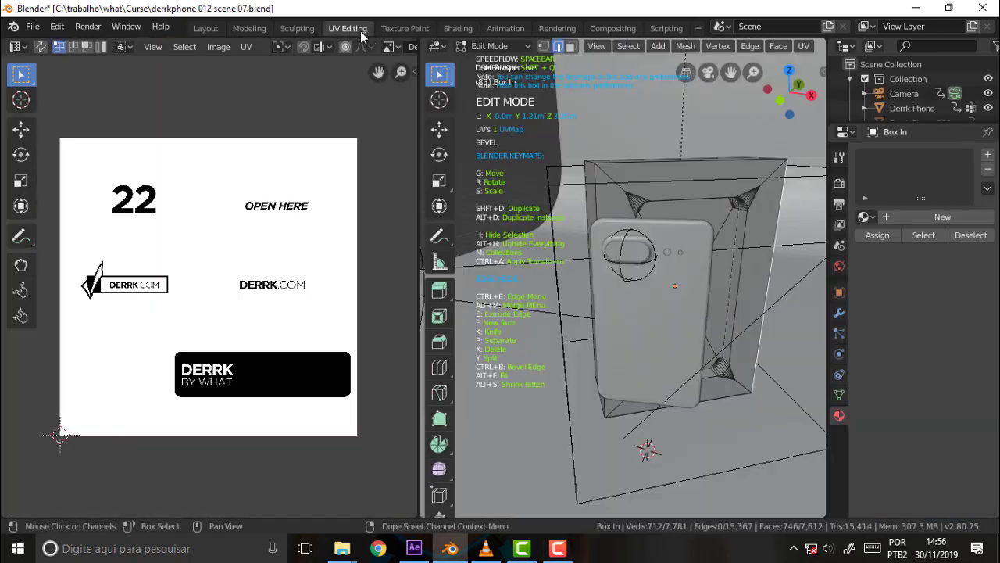
left_click(660, 174)
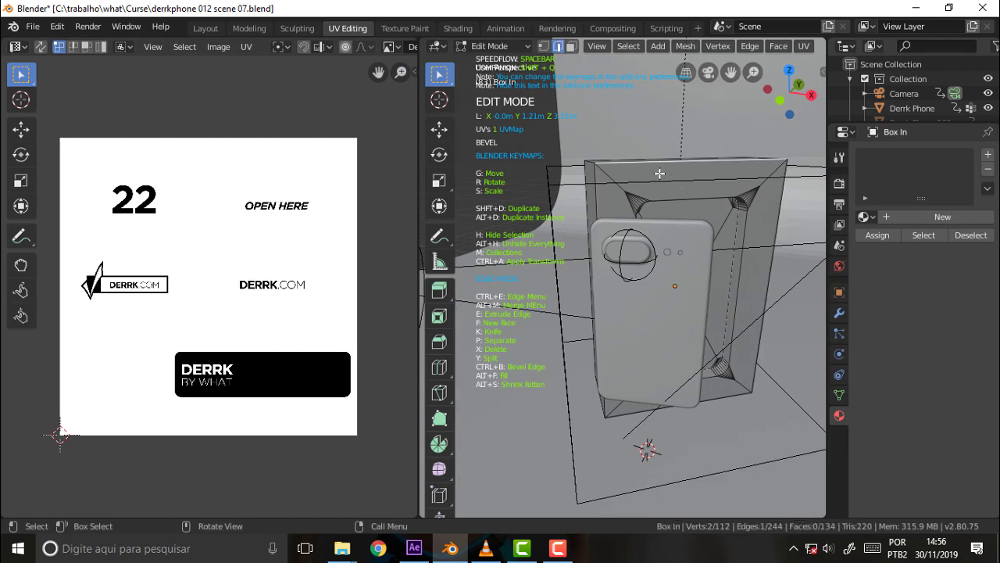
left_click(571, 46)
left_click(668, 168)
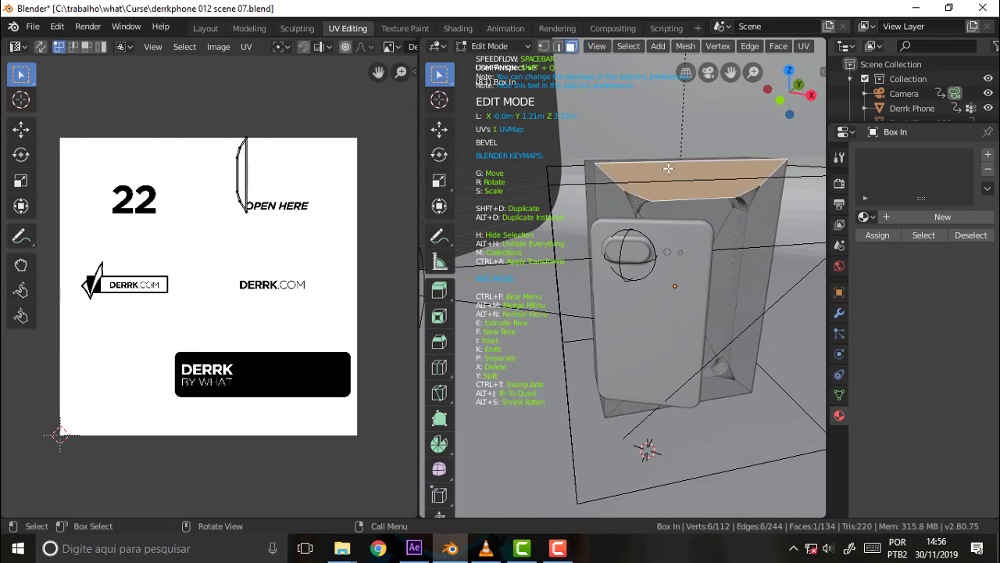
key("a")
key("a")
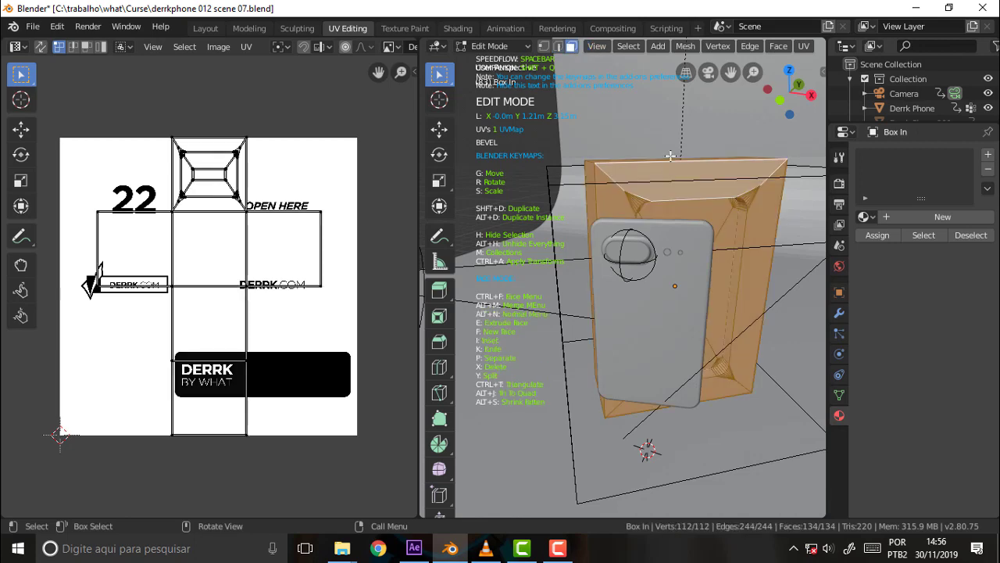
middle_click_drag(664, 154, 601, 129)
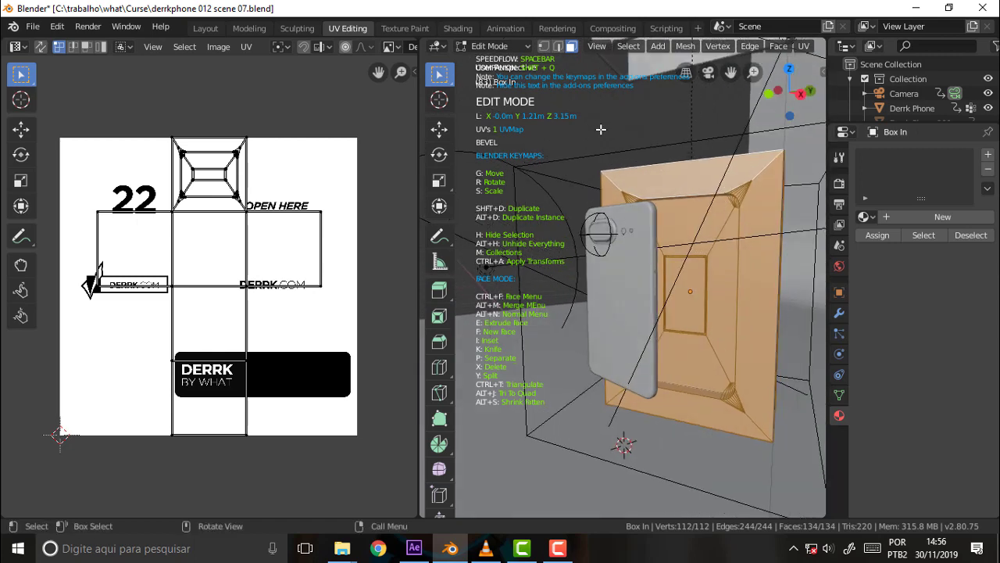
left_click(803, 47)
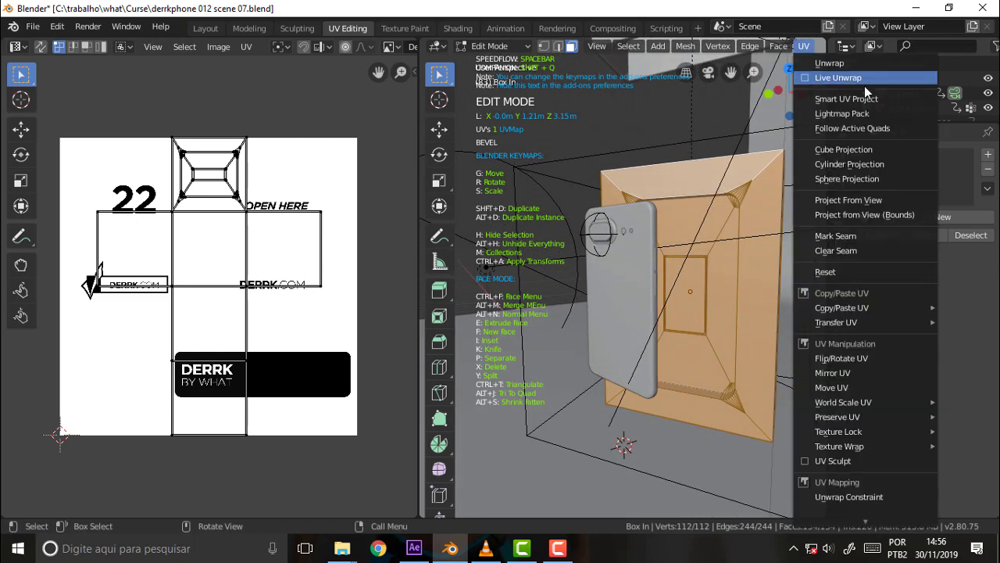
Step: Re-unwrap Box In with Smart UV Project (66° angle limit) and scale the islands to 0.295
left_click(865, 101)
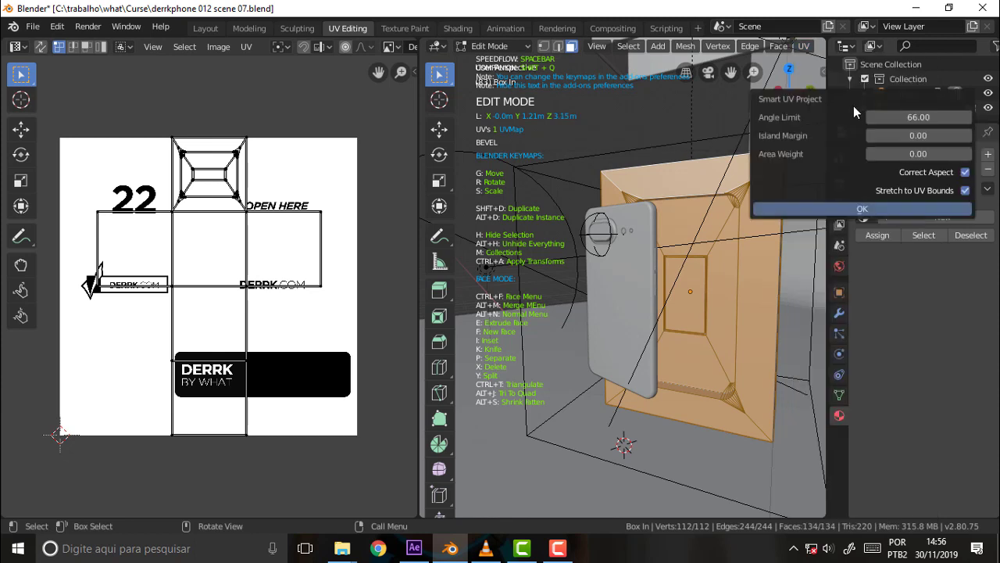
left_click(853, 209)
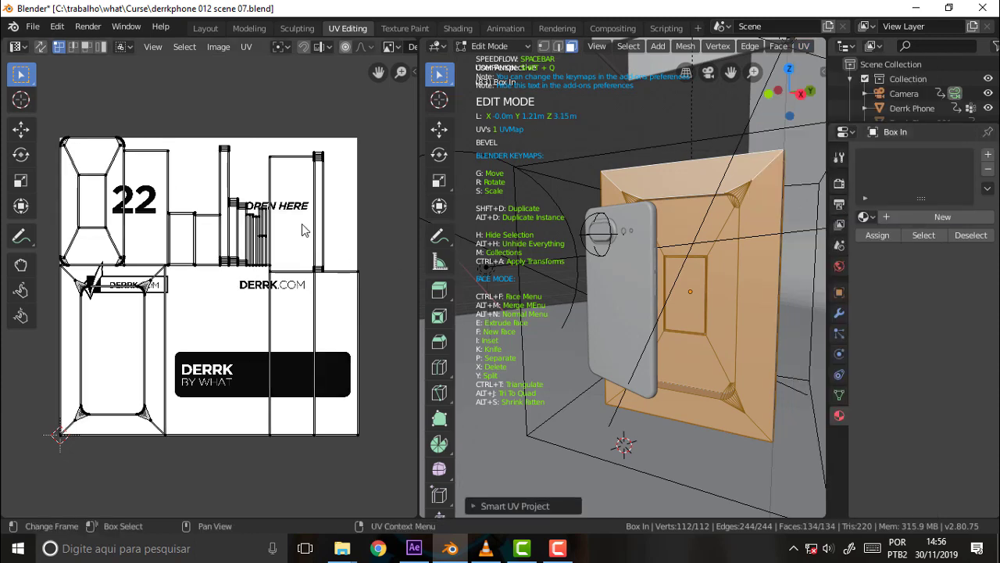
key("a")
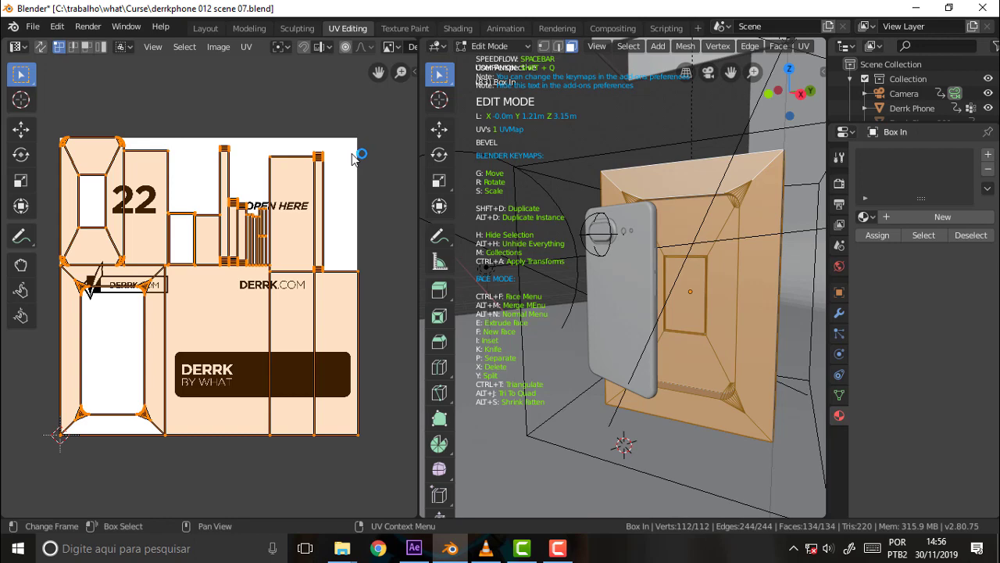
key("s")
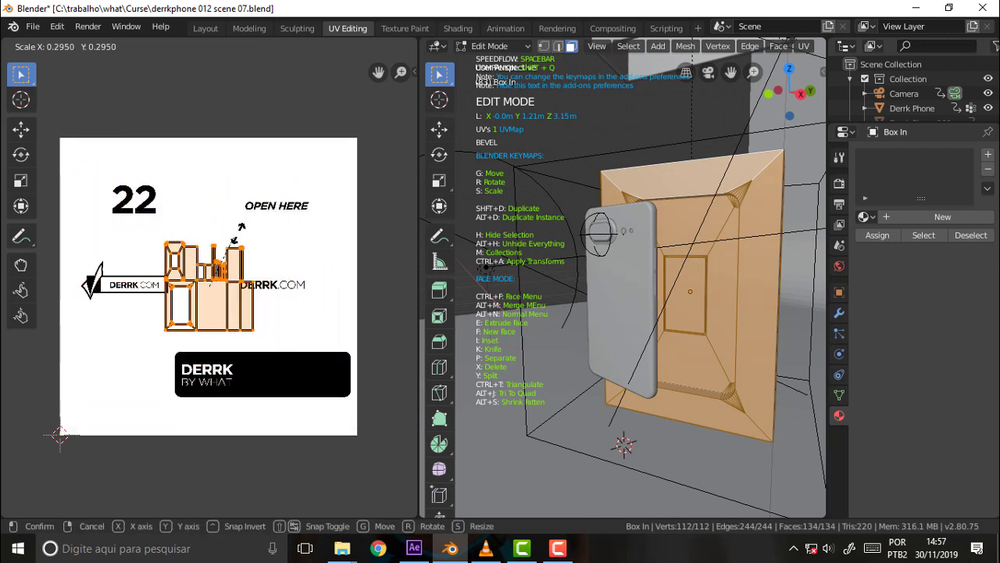
left_click(243, 227)
Step: Move all UV islands to the lower-left of the label image
left_click(198, 338)
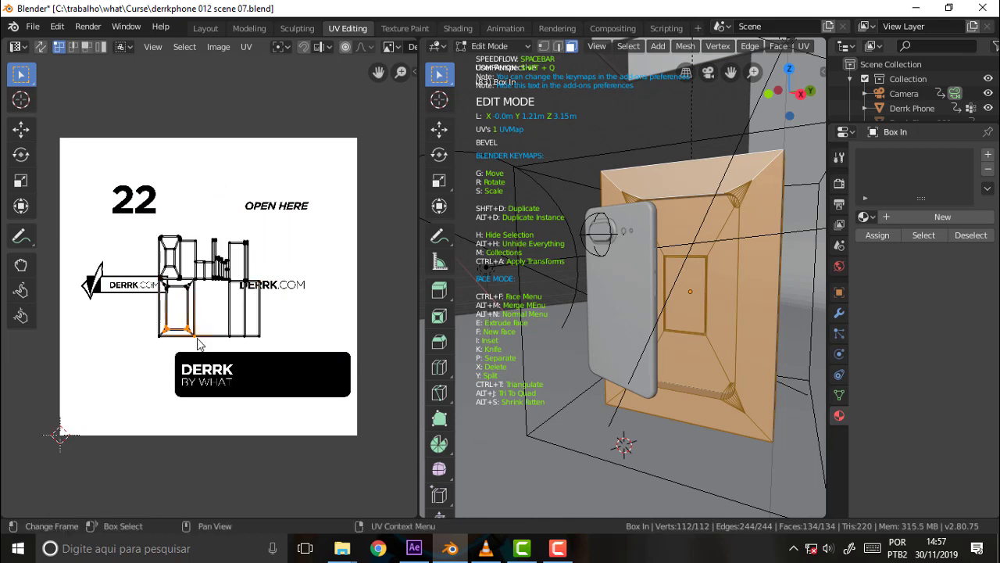
key("a")
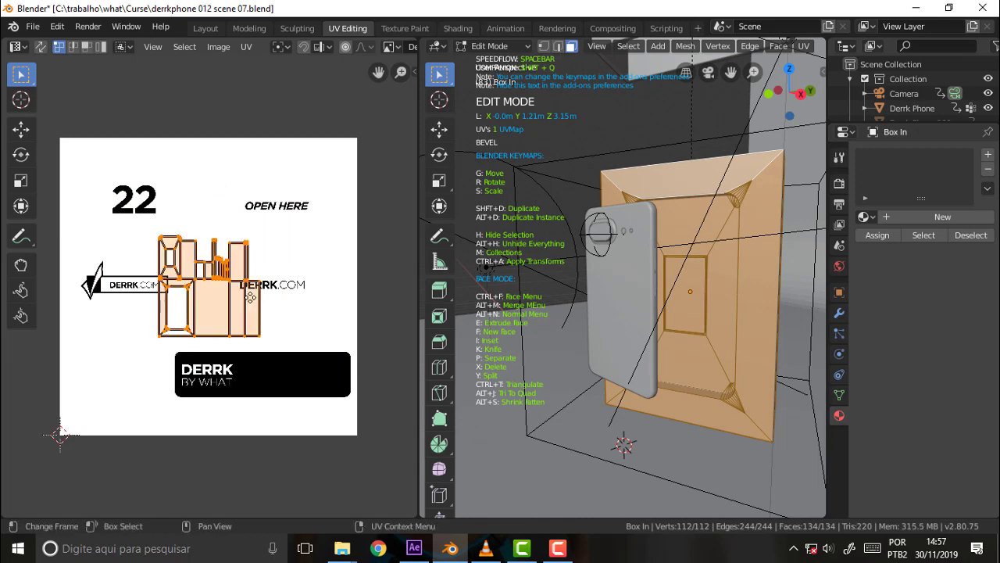
key("g")
left_click(179, 385)
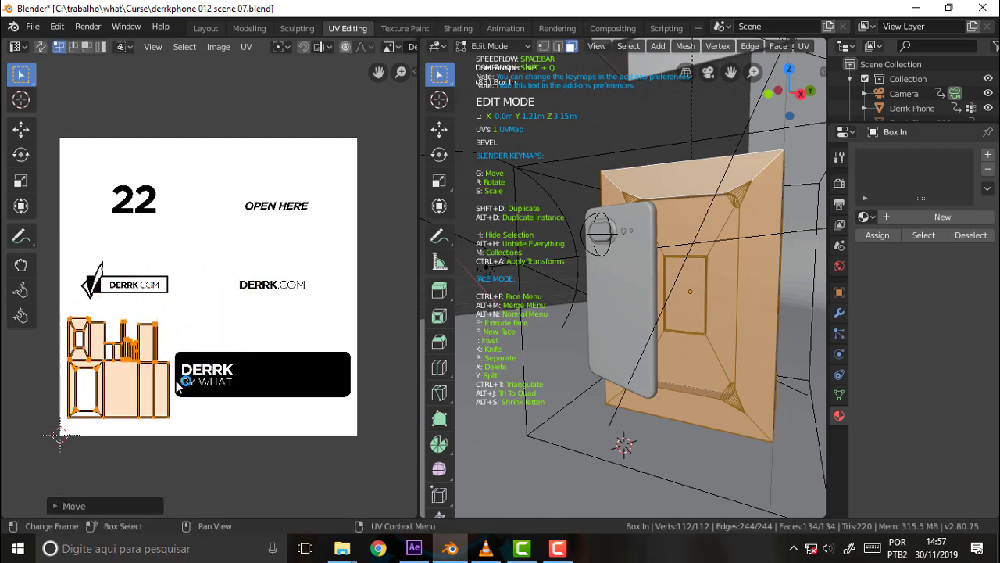
Step: Move the bottom-face UV onto DERRK.COM, scale it about 3.29 and rotate it 180°
left_click(700, 408)
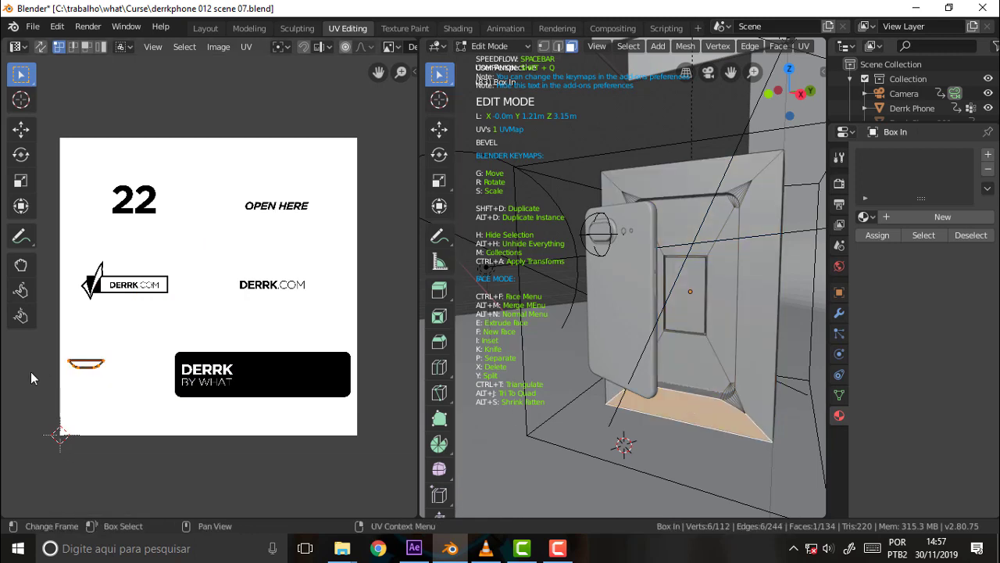
left_click(95, 371)
key("g")
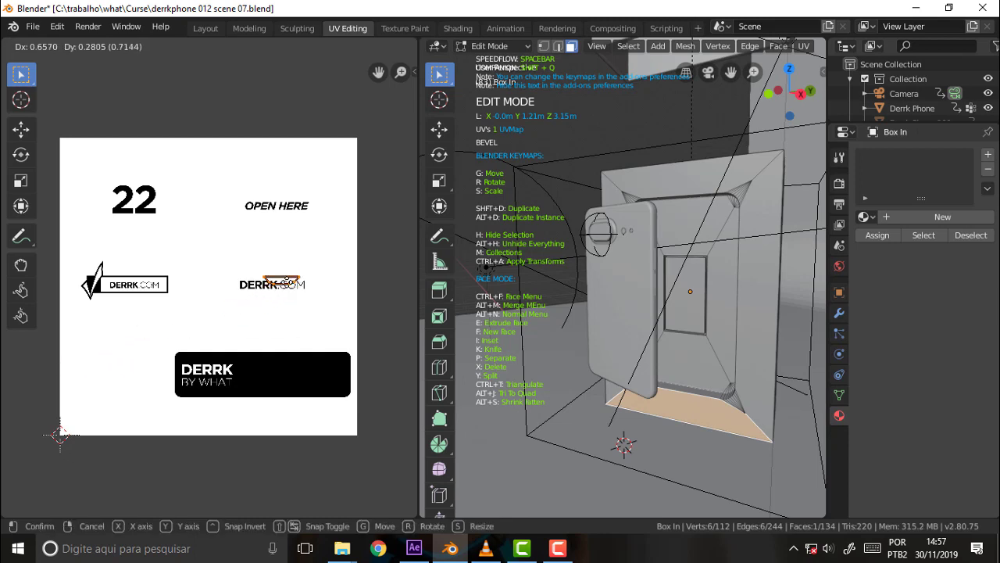
left_click(276, 290)
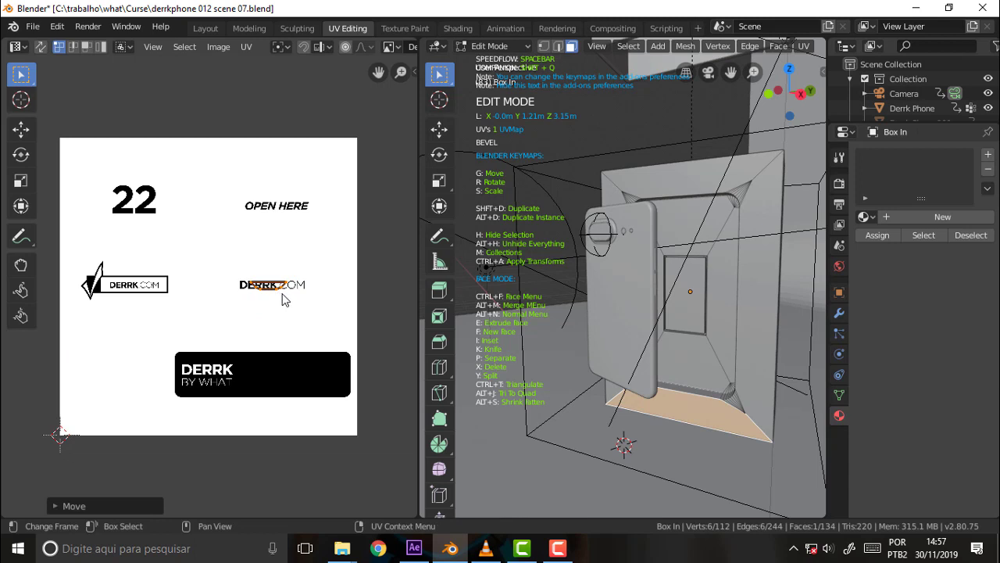
key("s")
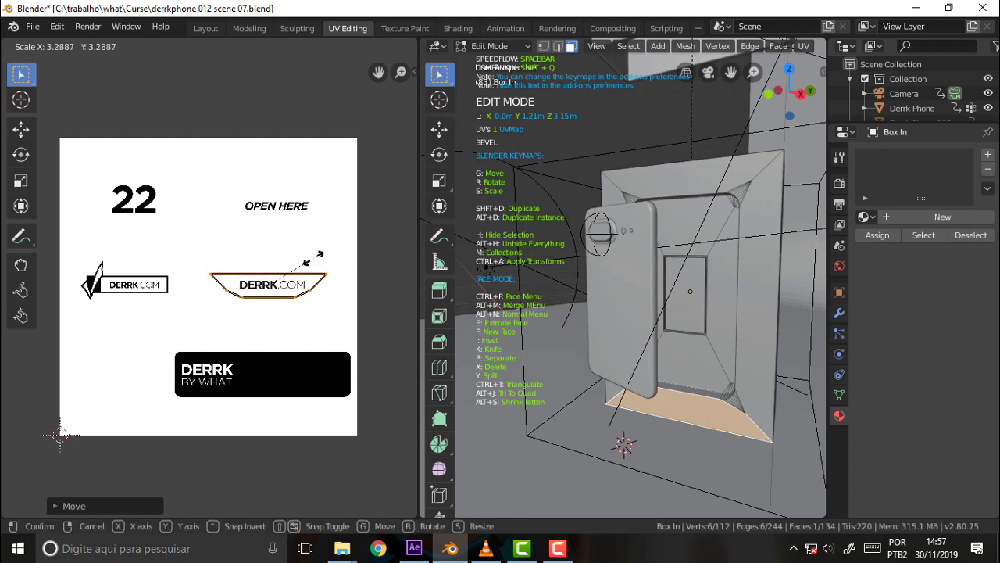
left_click(317, 258)
key("r")
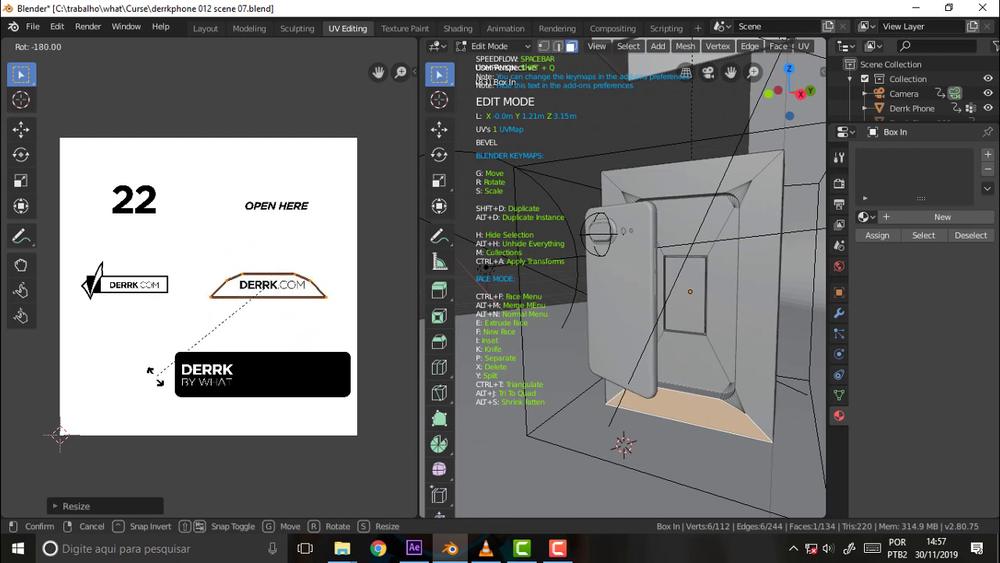
left_click(225, 347)
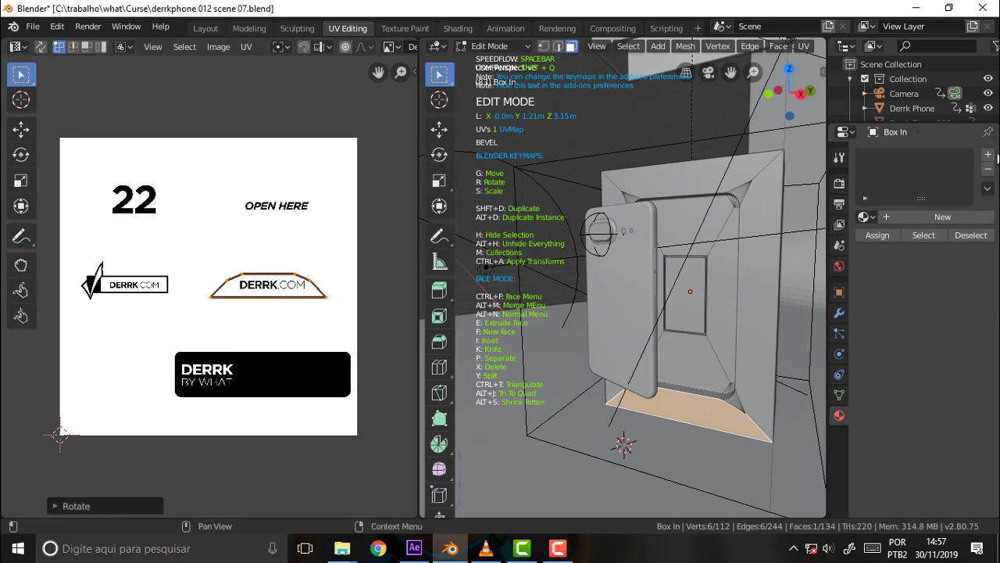
Step: Add a new material slot to Box In and link the Pack Box material
left_click(988, 156)
left_click(877, 236)
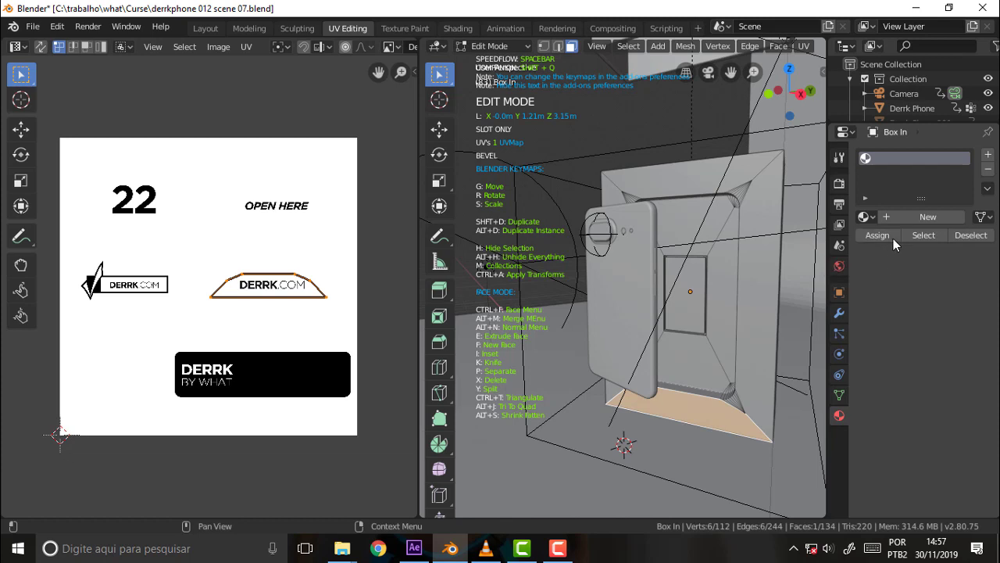
left_click(864, 217)
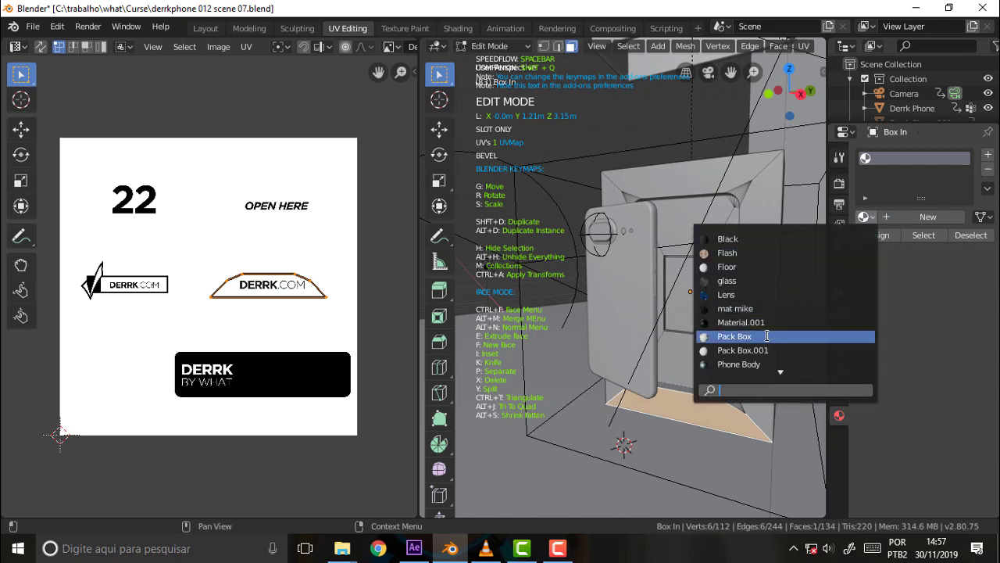
left_click(766, 336)
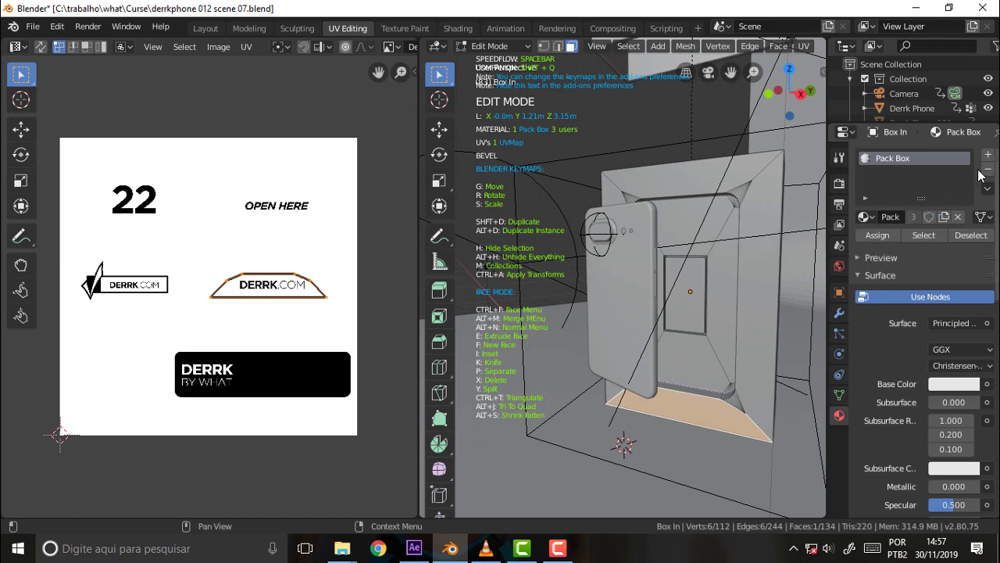
Step: In Object Mode, replace that slot with a fresh Pack Box slot, then return to Edit Mode
left_click(494, 46)
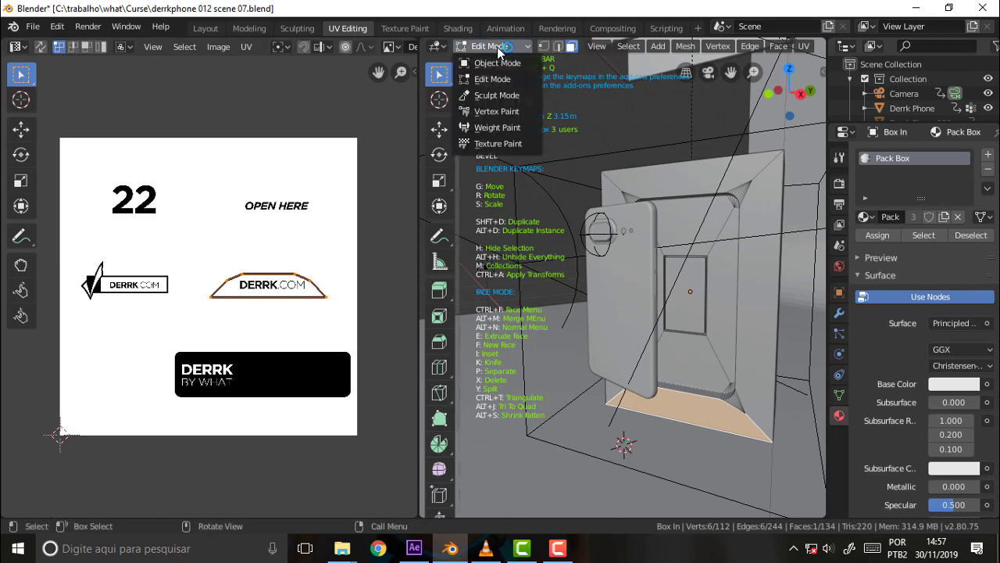
left_click(497, 67)
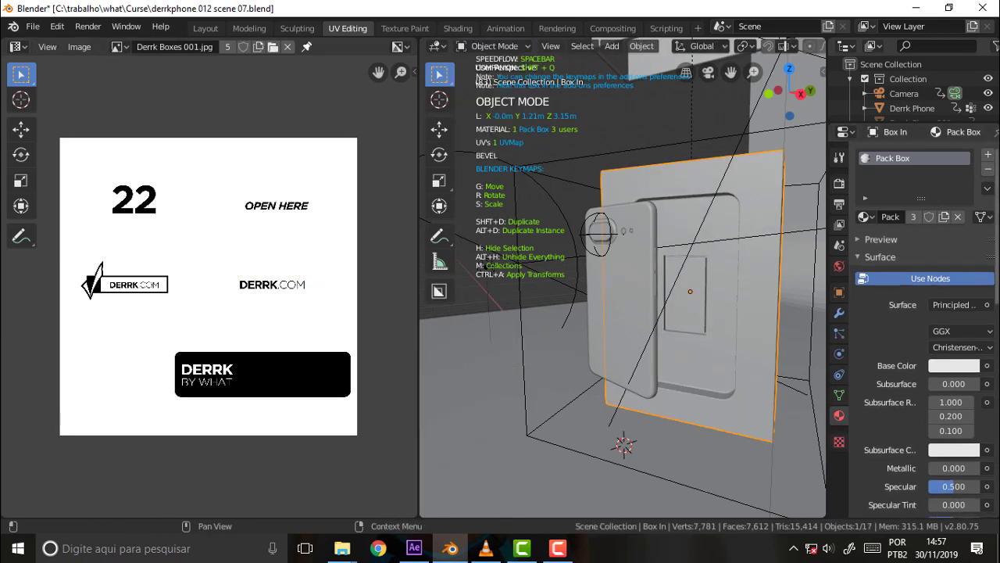
left_click(989, 169)
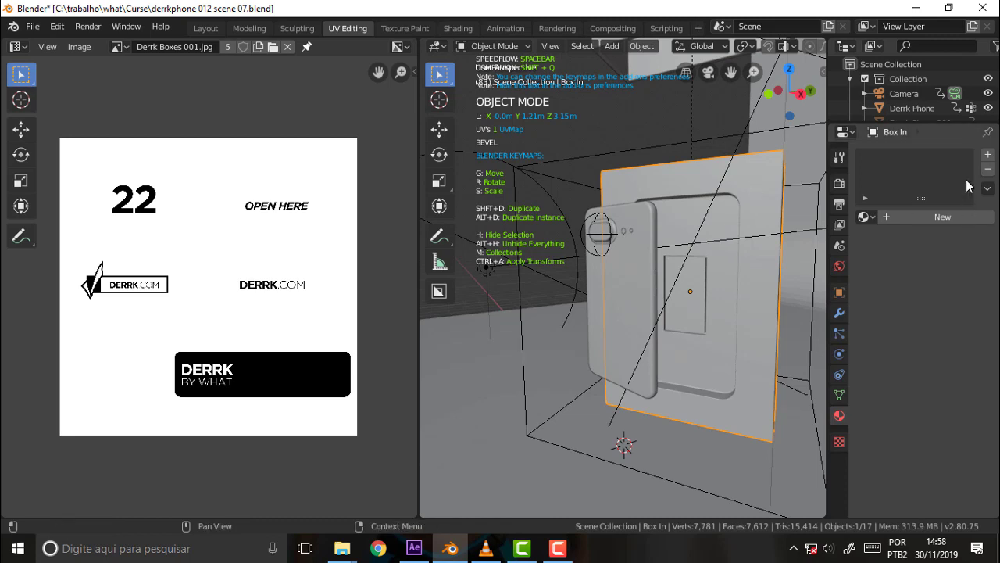
left_click(988, 154)
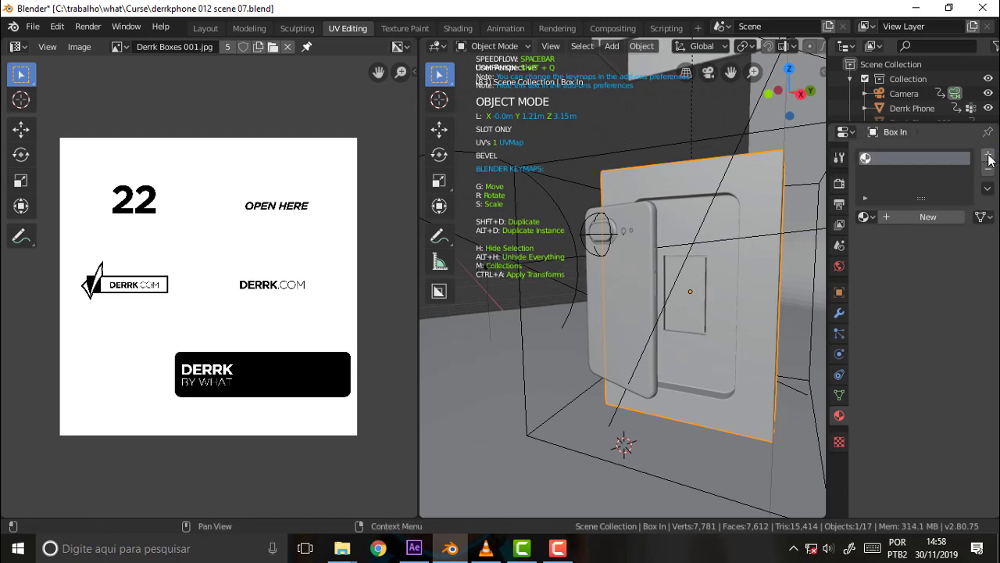
left_click(870, 217)
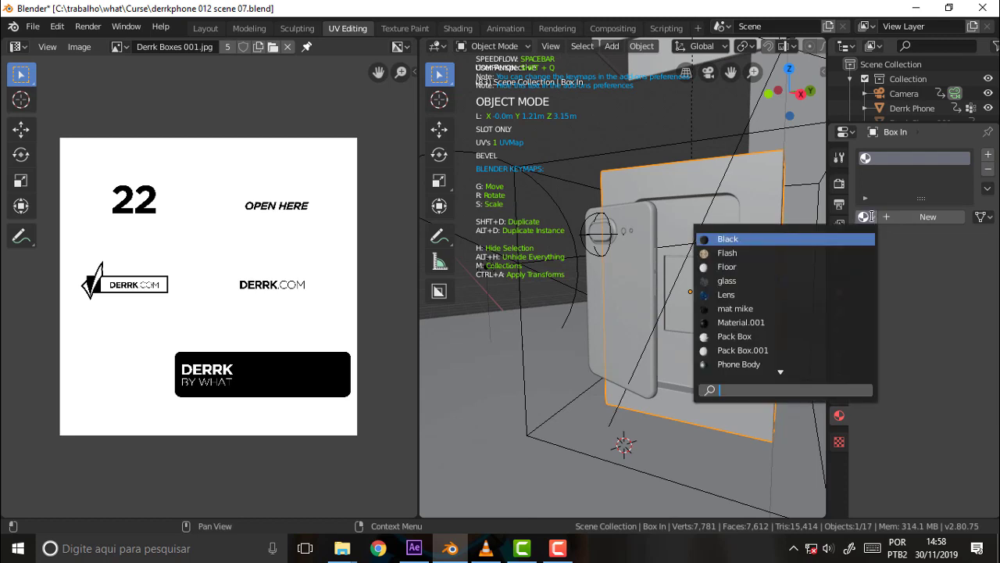
left_click(757, 336)
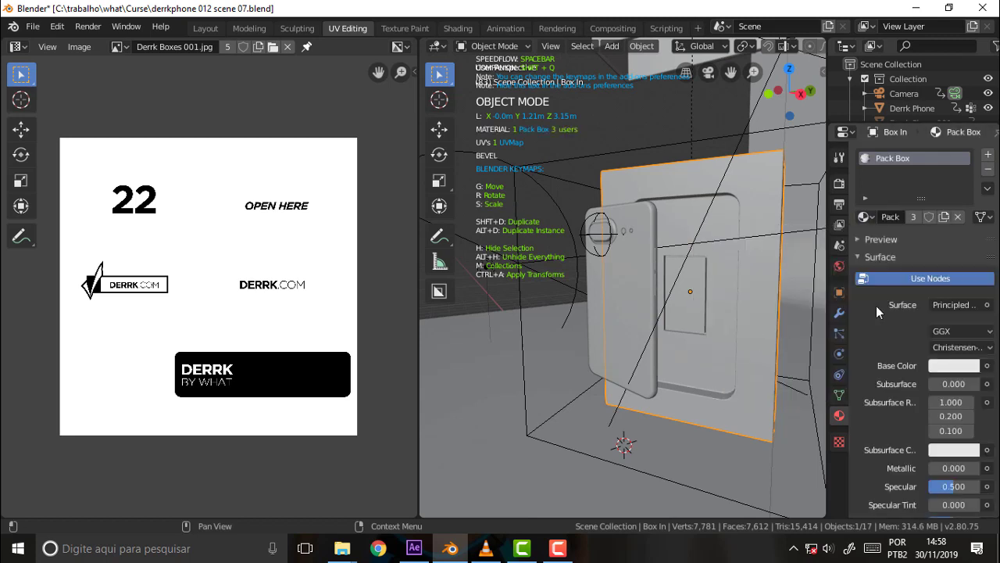
left_click(490, 44)
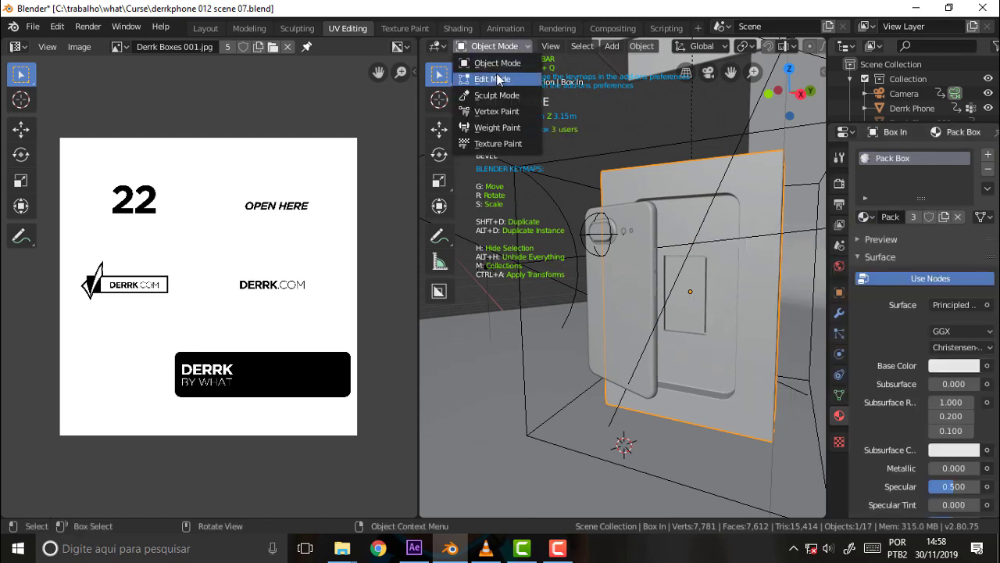
left_click(498, 79)
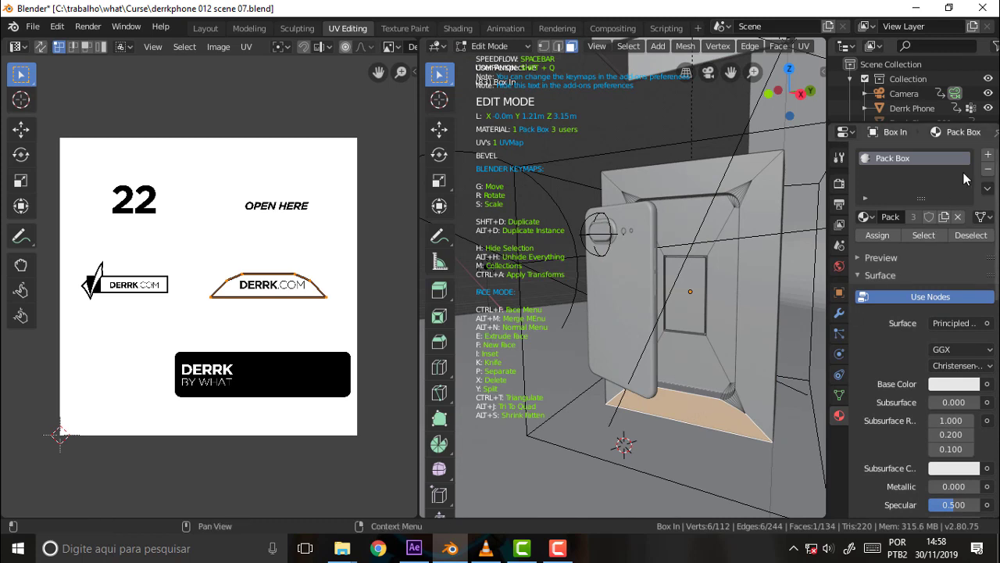
Step: Assign the bottom face to a second slot holding Pack Box.001 and view it in Rendered shading
left_click(988, 154)
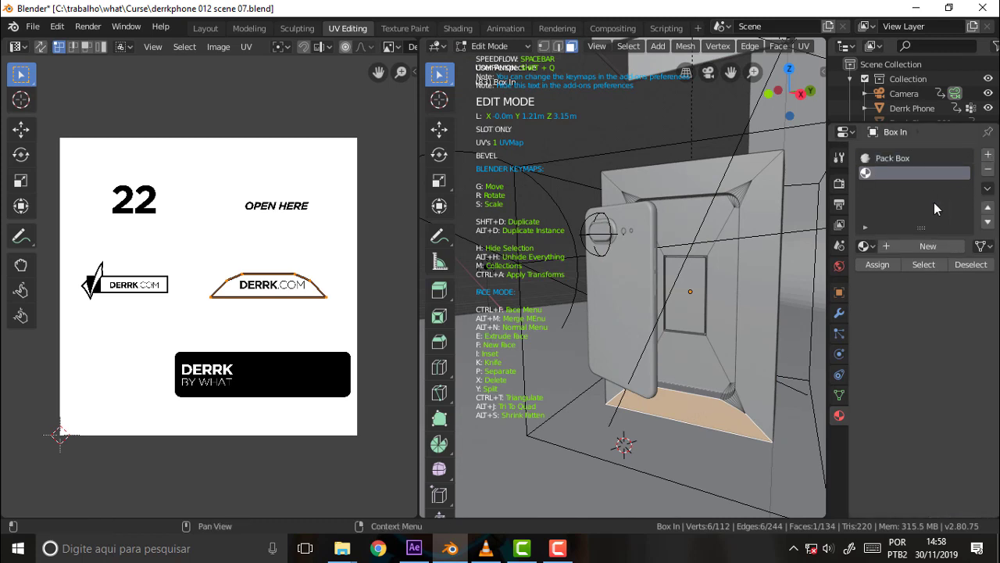
left_click(877, 265)
left_click(866, 246)
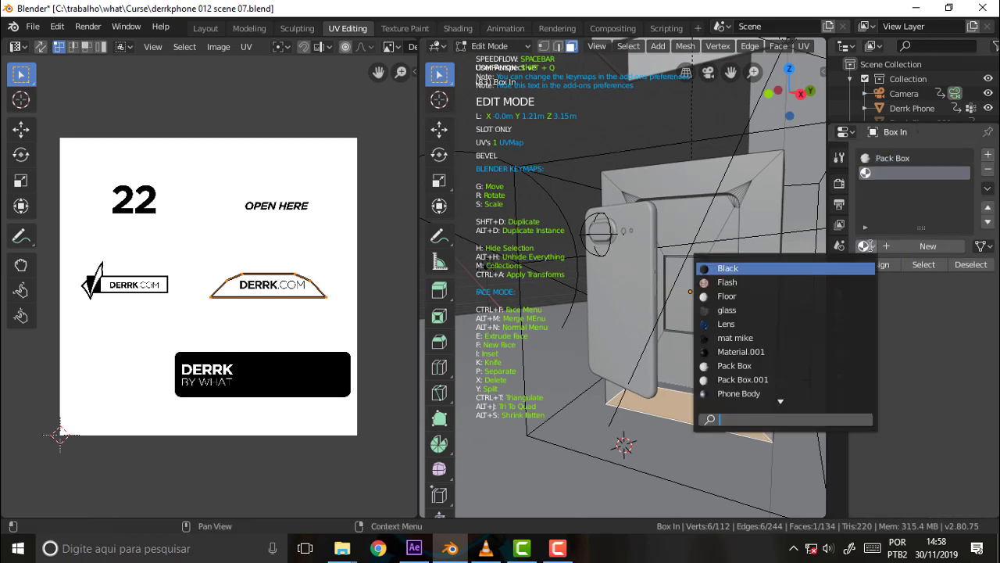
left_click(774, 380)
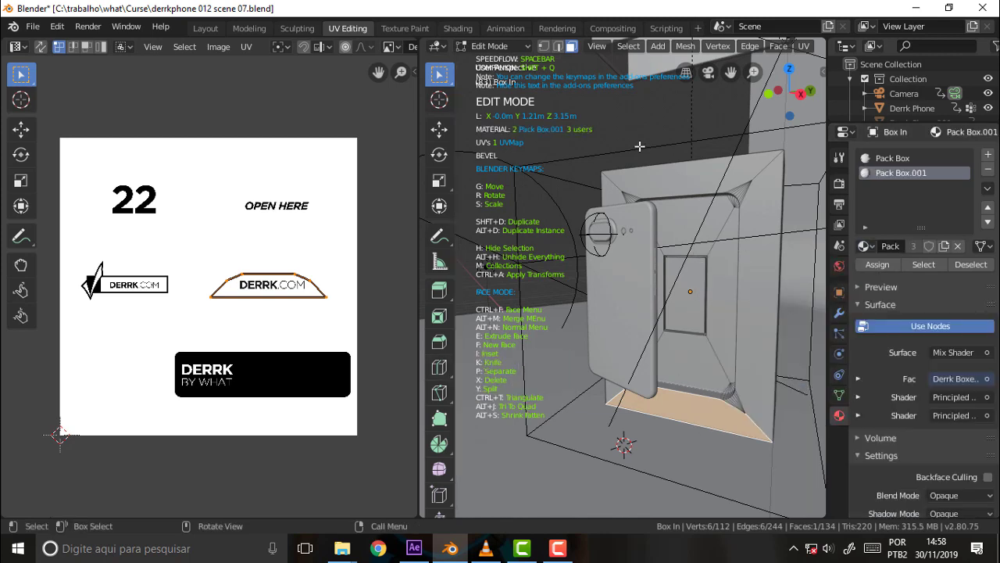
key("z")
left_click(770, 97)
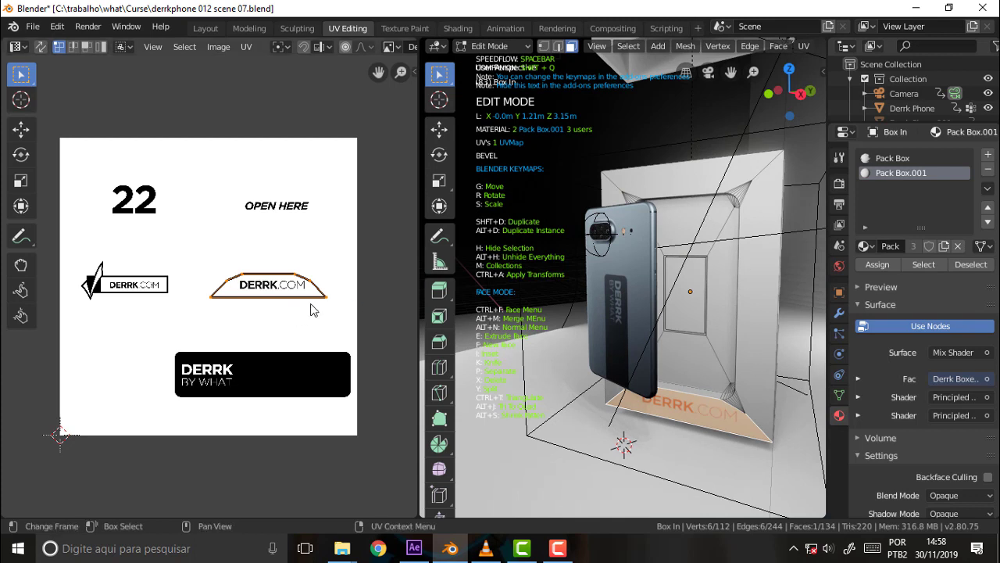
Step: Enlarge the floor UV island, stretch it along X, shift it to centre DERRK.COM, then deselect
key("s")
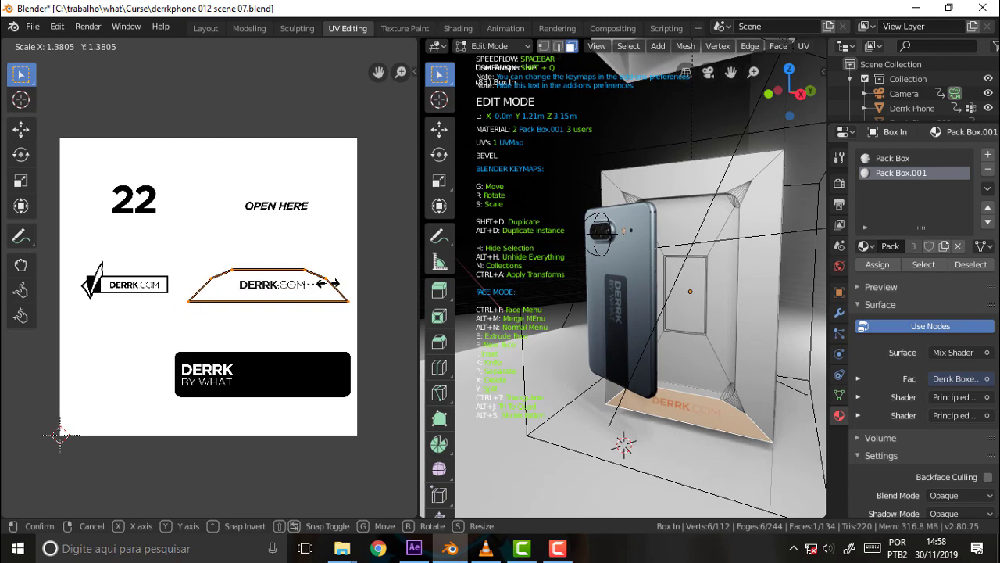
left_click(328, 283)
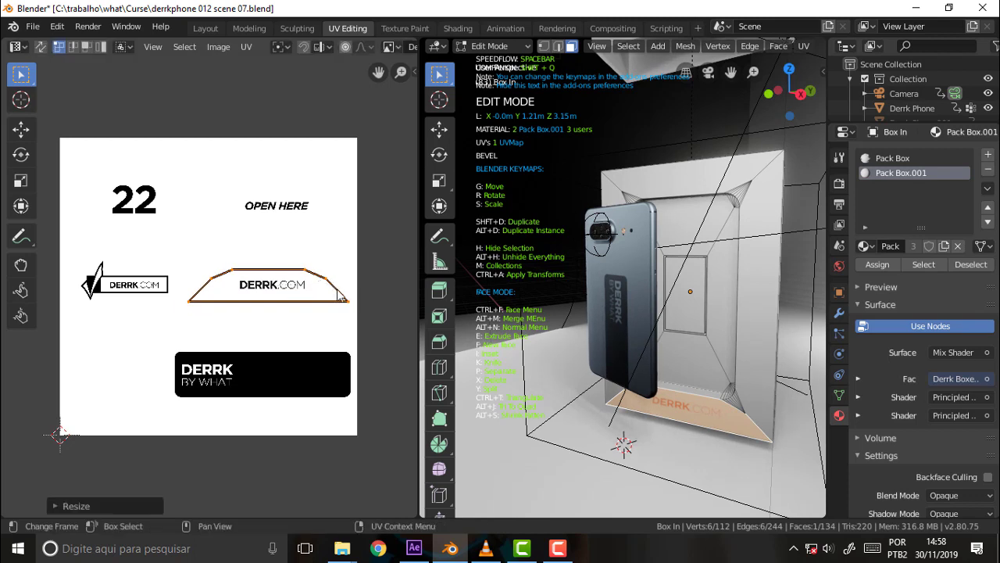
key("s")
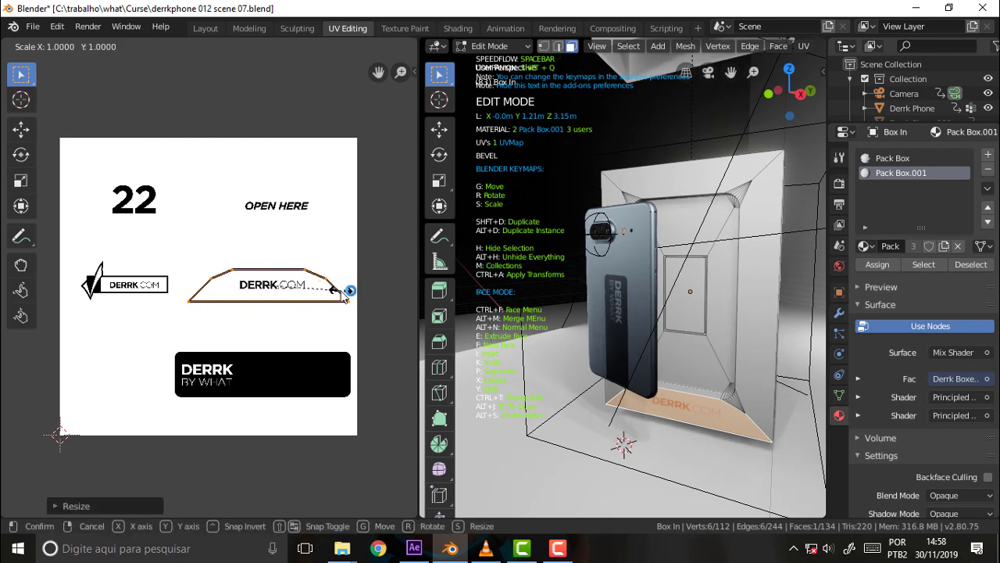
key("x")
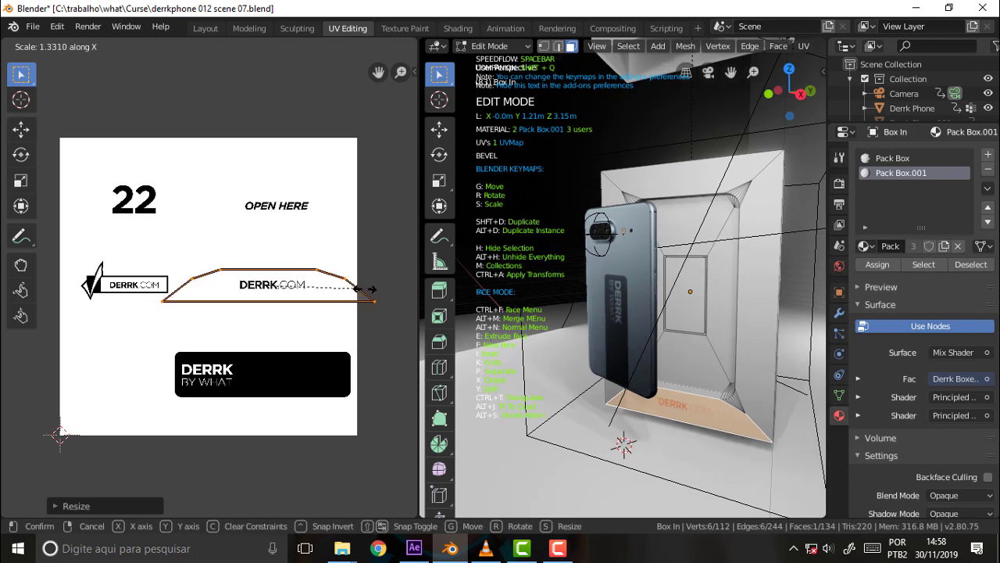
left_click(356, 296)
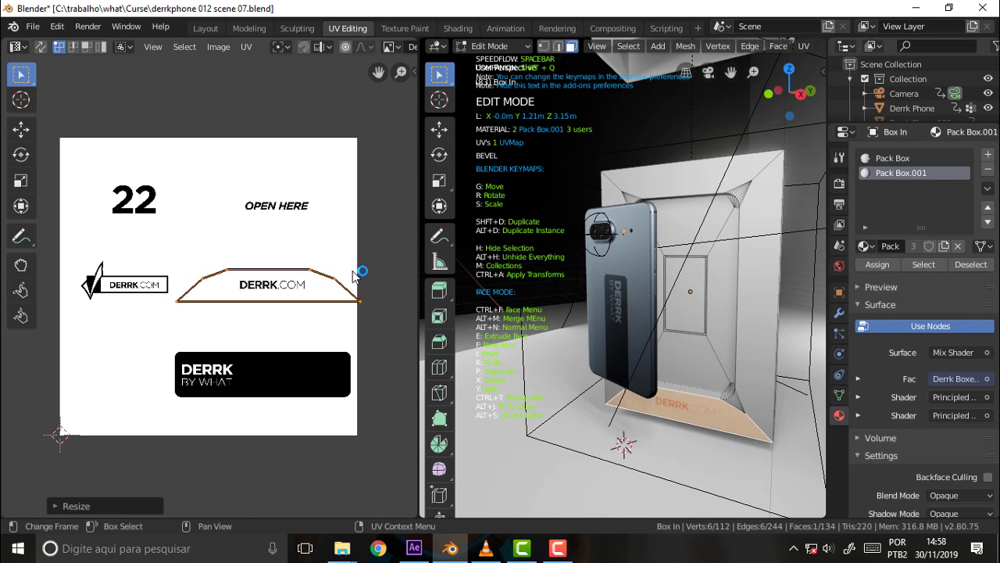
key("g")
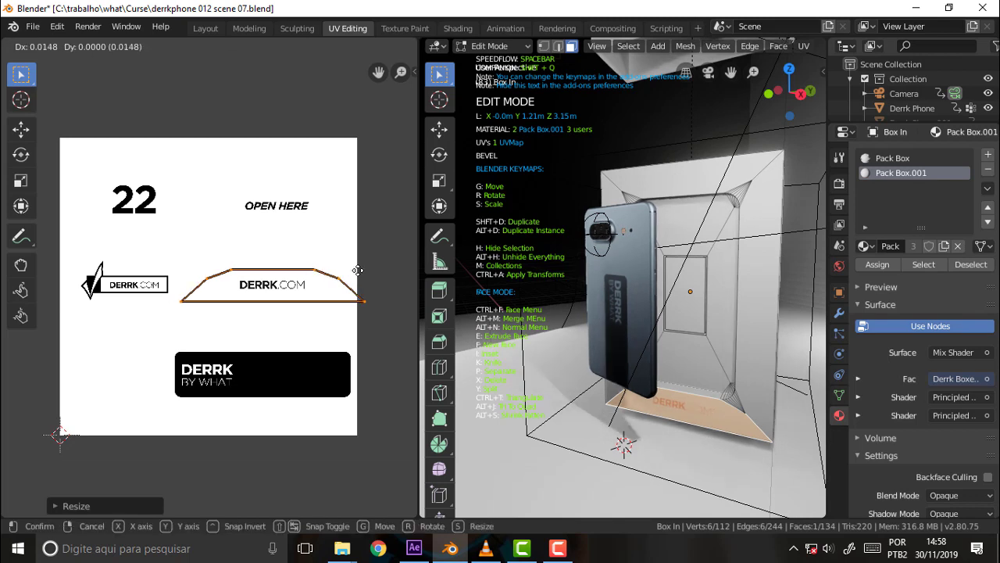
left_click(356, 270)
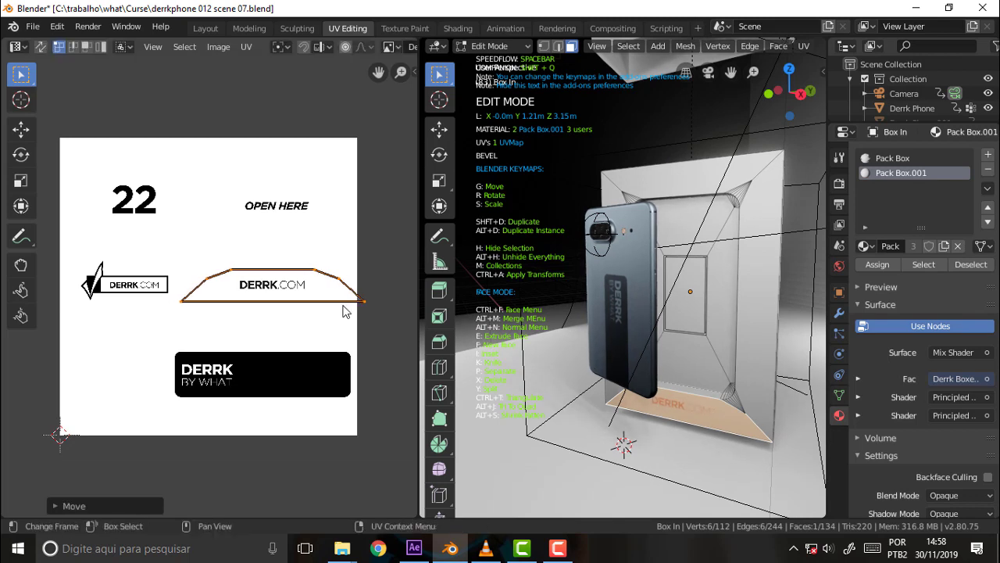
left_click(637, 125)
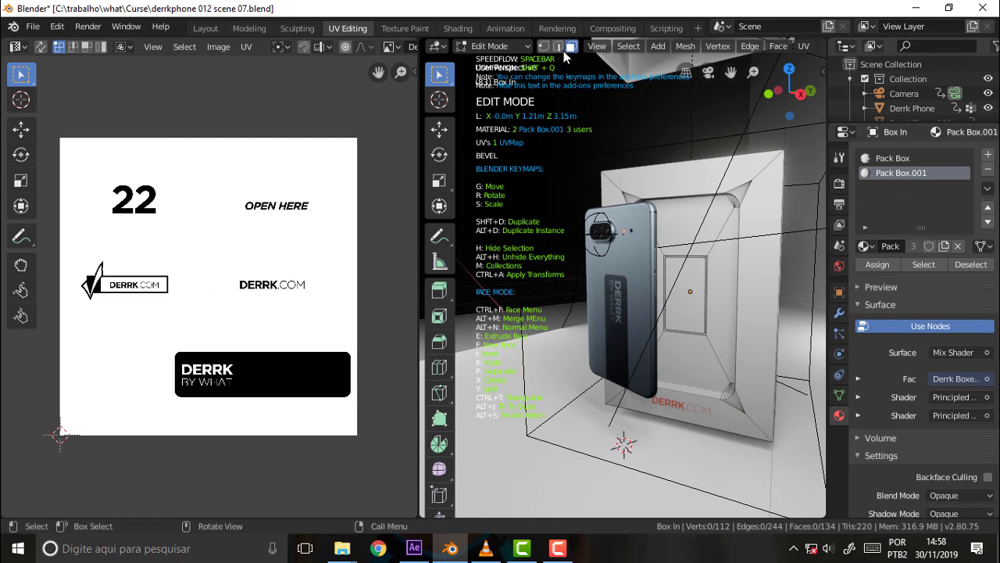
Step: Switch Box In from Edit Mode back to Object Mode
left_click(504, 47)
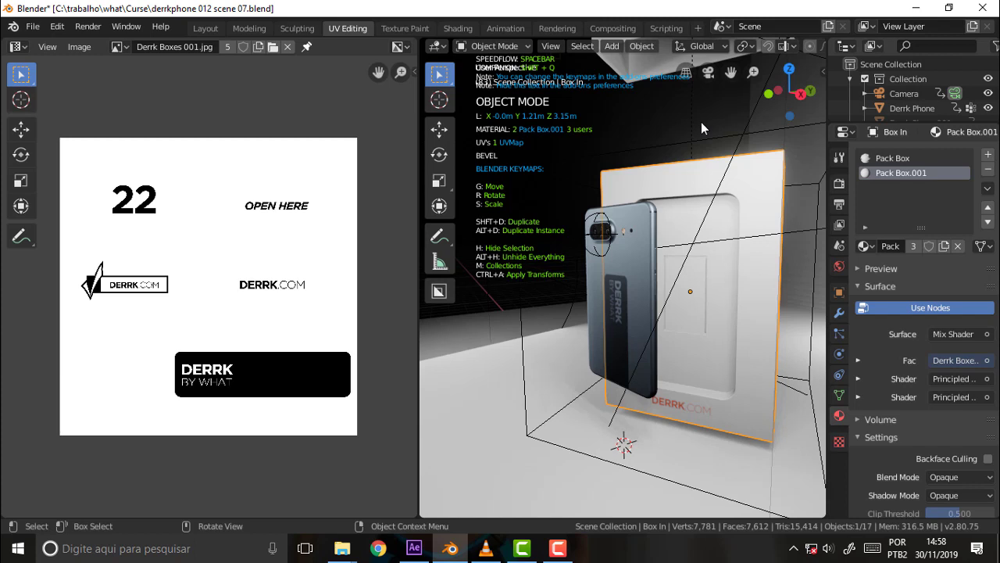
key("z")
Step: In the Shading workspace, select Box out, show its Pack Box.001 nodes, and use Rendered shading
left_click(458, 28)
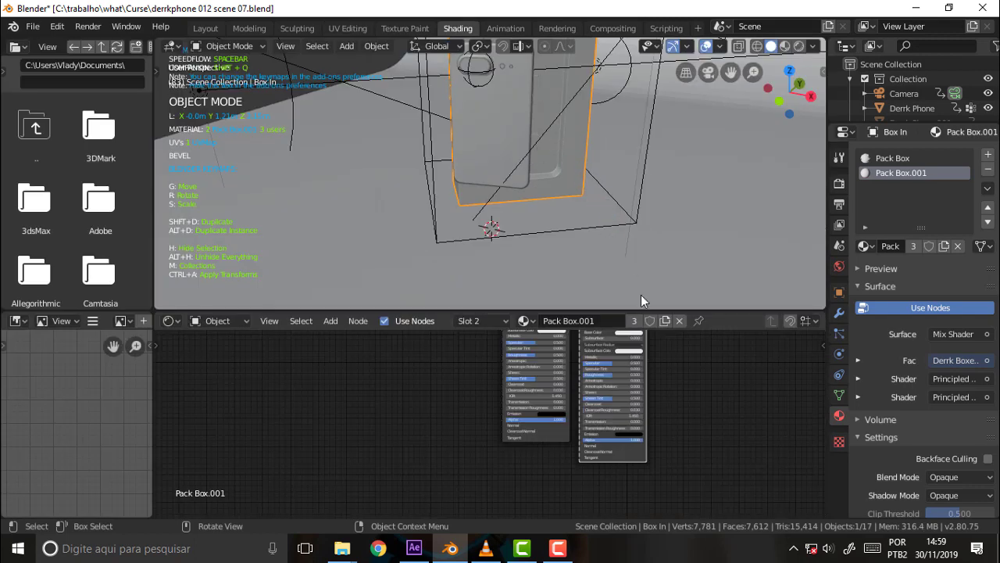
middle_click_drag(696, 369, 673, 488)
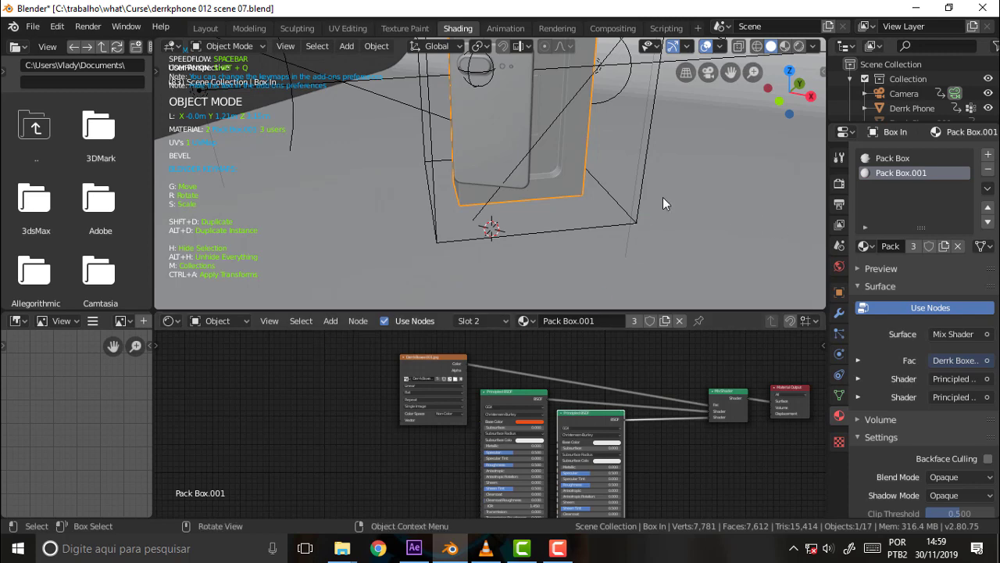
left_click_drag(731, 71, 530, 158)
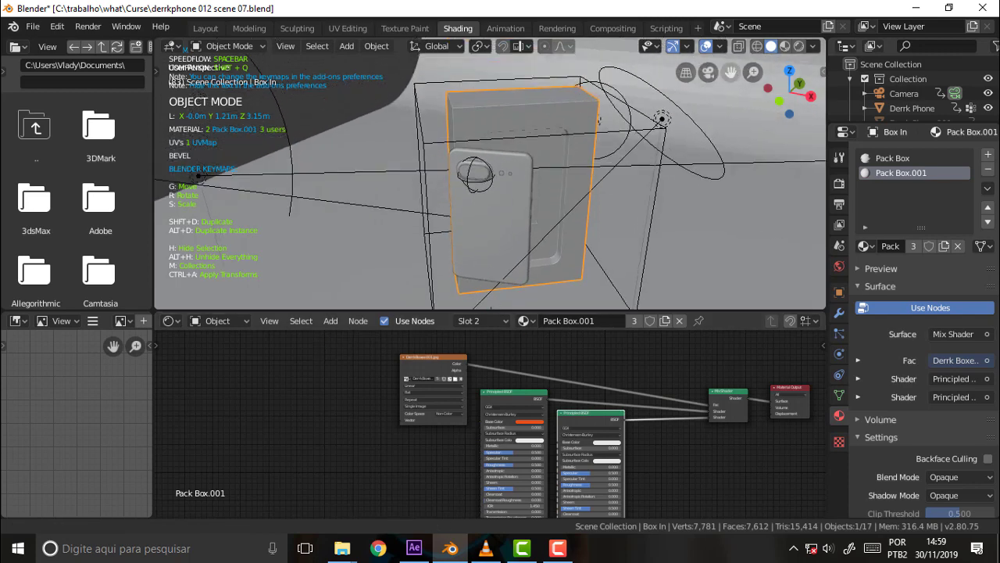
left_click(531, 159)
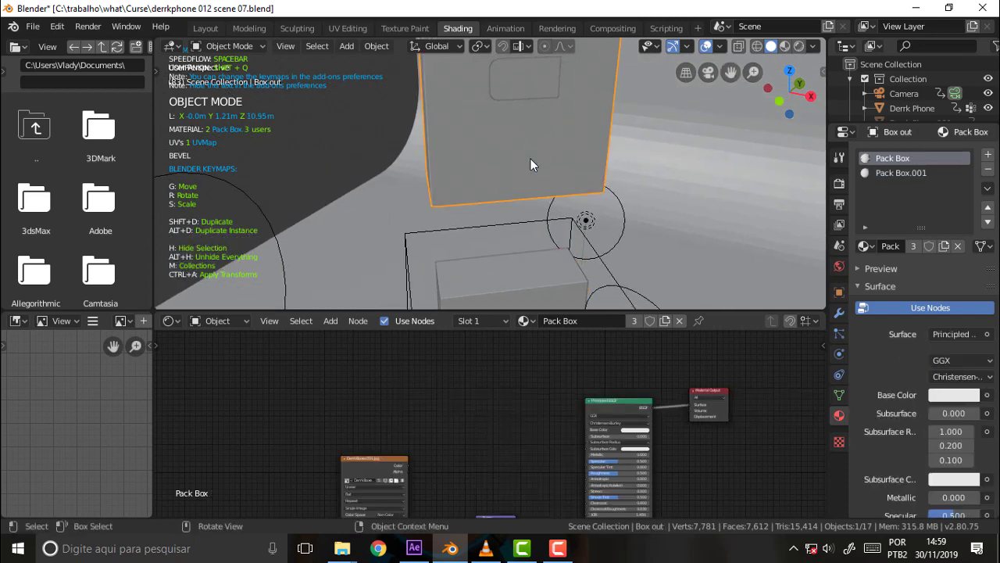
left_click(894, 172)
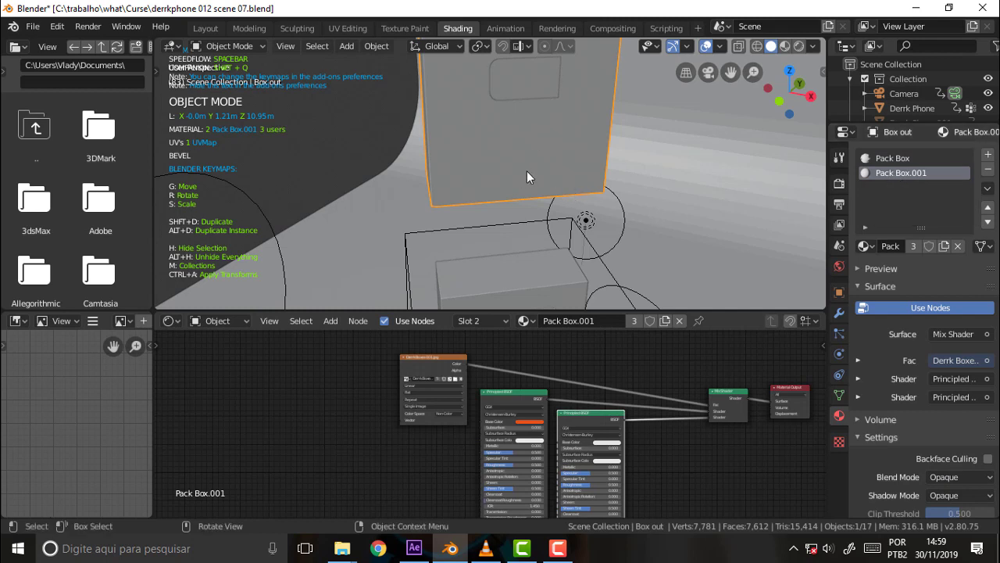
key("z")
left_click(605, 141)
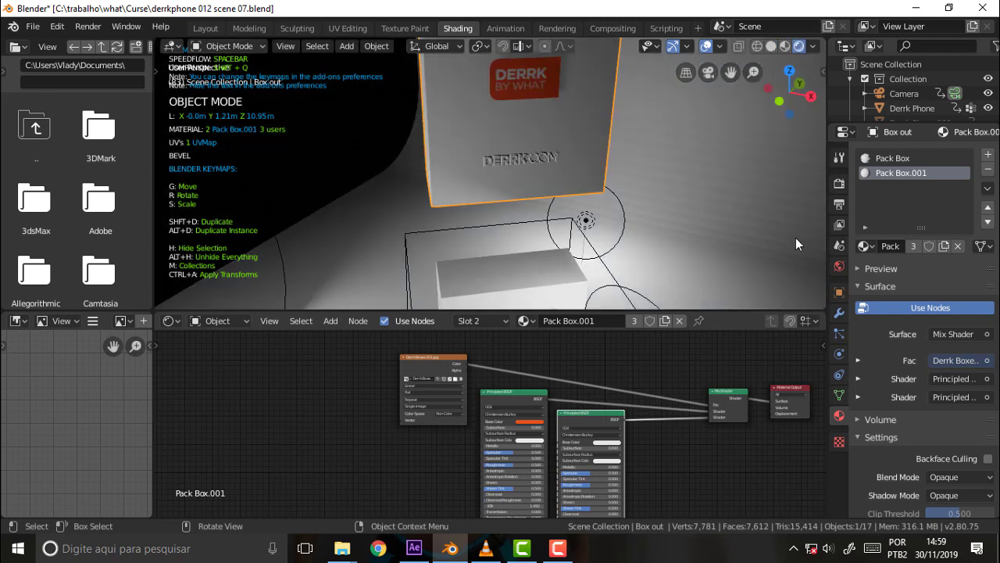
Step: Put Box out into Edit Mode and display the Pack Box material's node tree
middle_click_drag(618, 375, 585, 309)
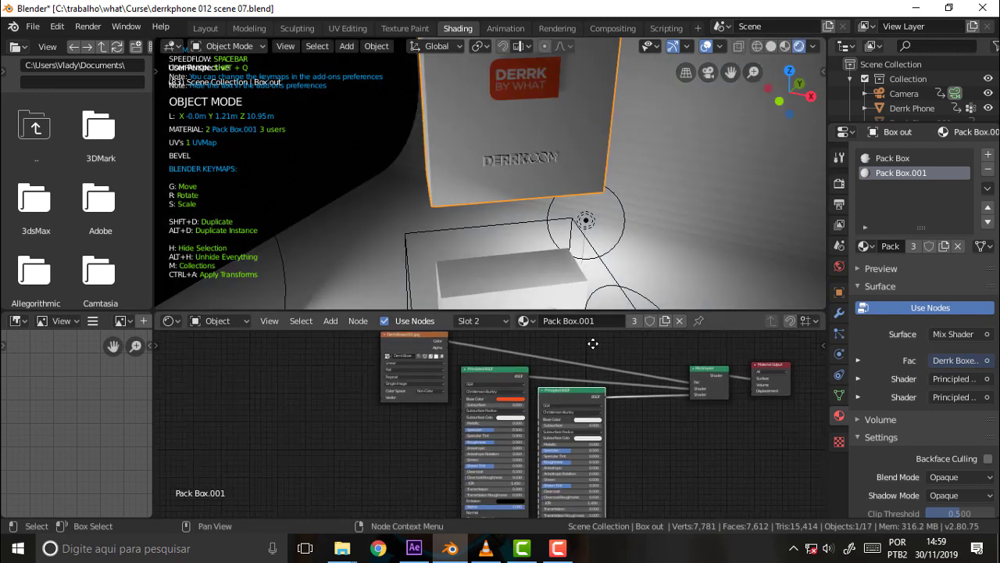
scroll(625, 391, "down", 1)
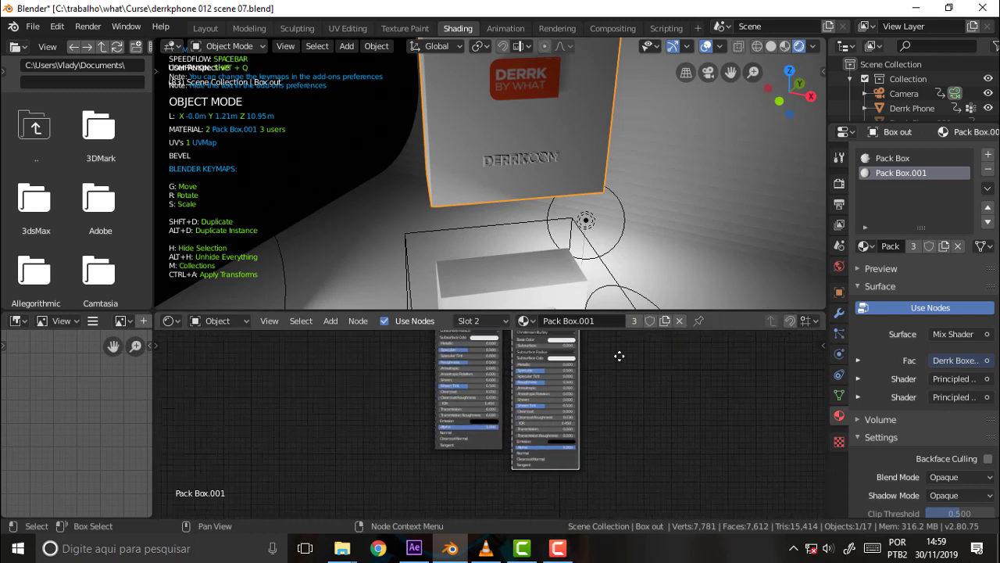
middle_click_drag(600, 422, 587, 489)
scroll(587, 489, "up", 1)
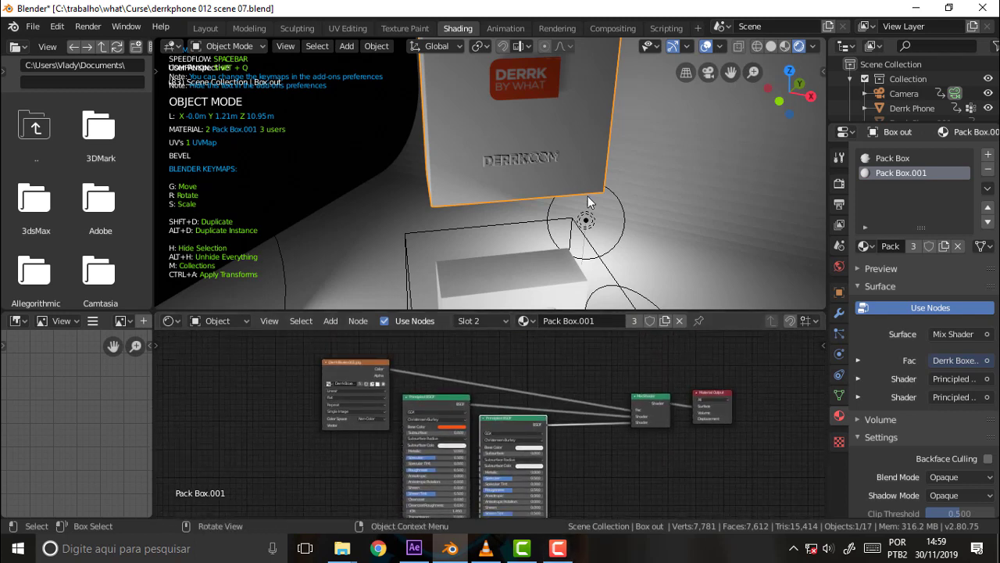
mouse_move(569, 371)
middle_mouse_down()
mouse_move(533, 343)
mouse_move(533, 379)
middle_mouse_up()
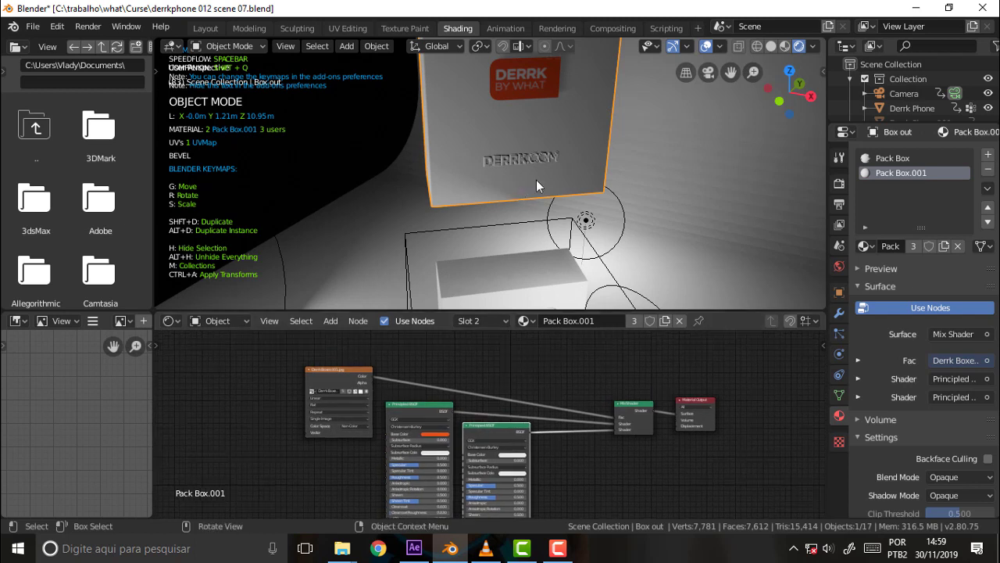
left_click(224, 47)
left_click(230, 81)
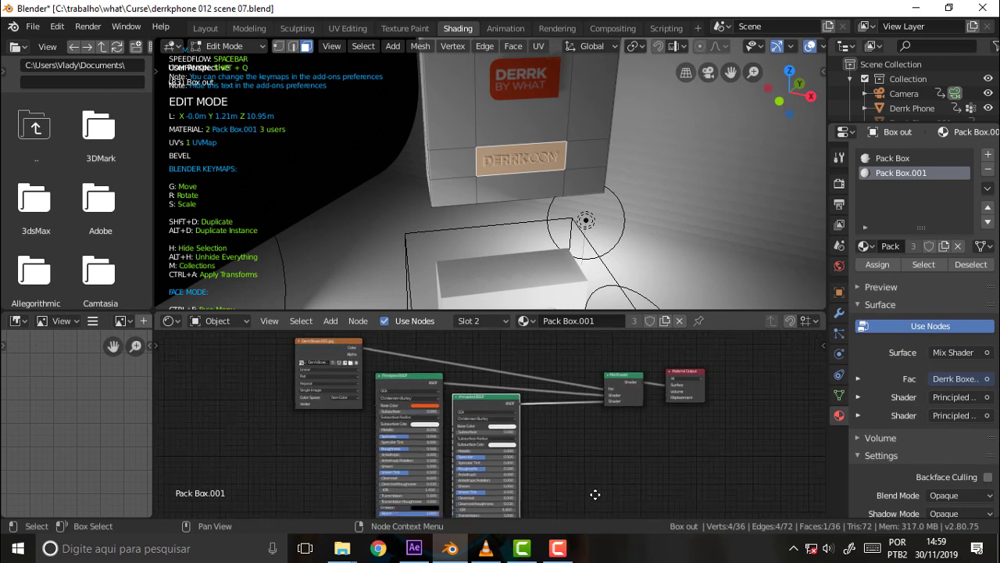
mouse_move(618, 365)
middle_mouse_down()
mouse_move(607, 501)
mouse_move(610, 370)
middle_mouse_up()
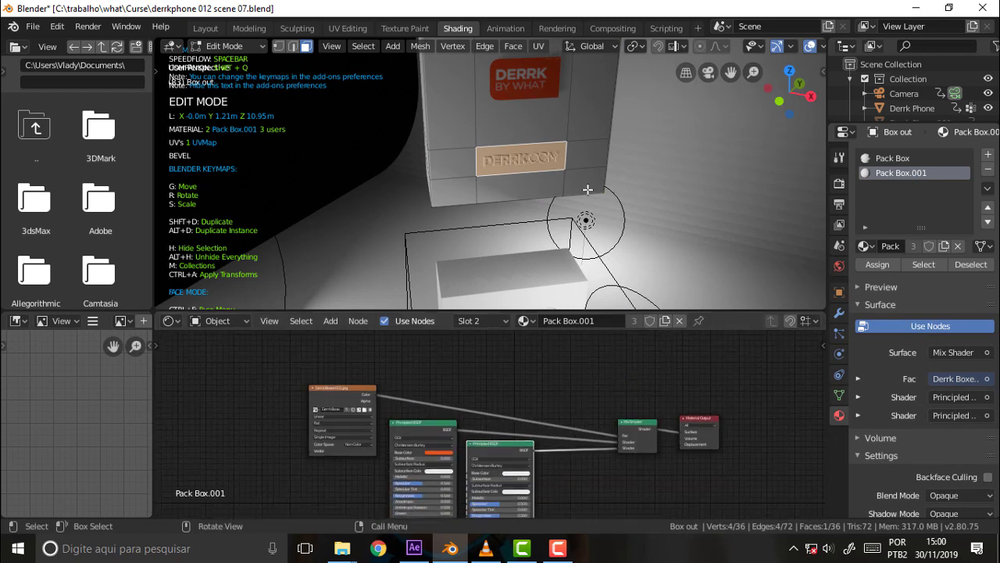
left_click(558, 149)
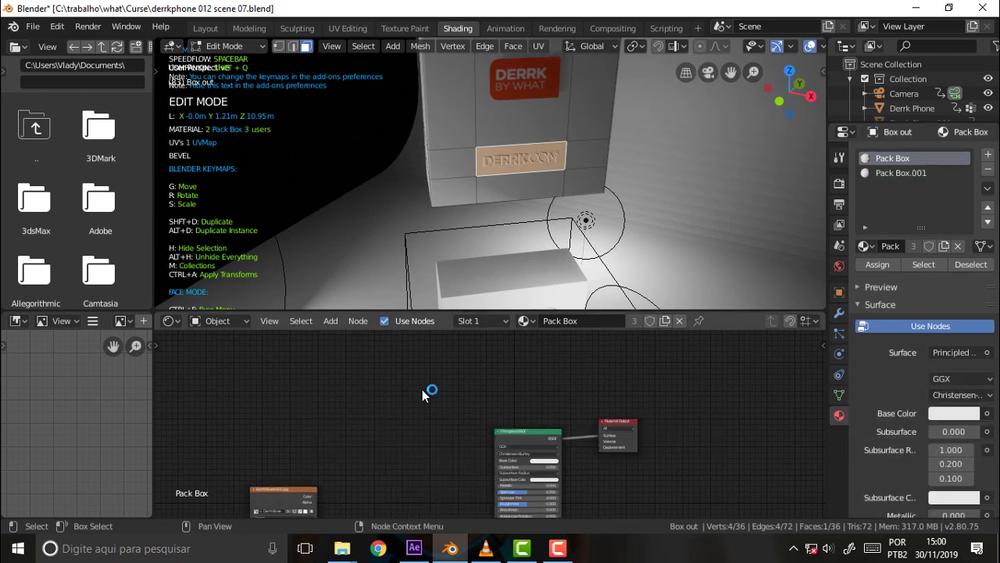
middle_click_drag(483, 469, 519, 432)
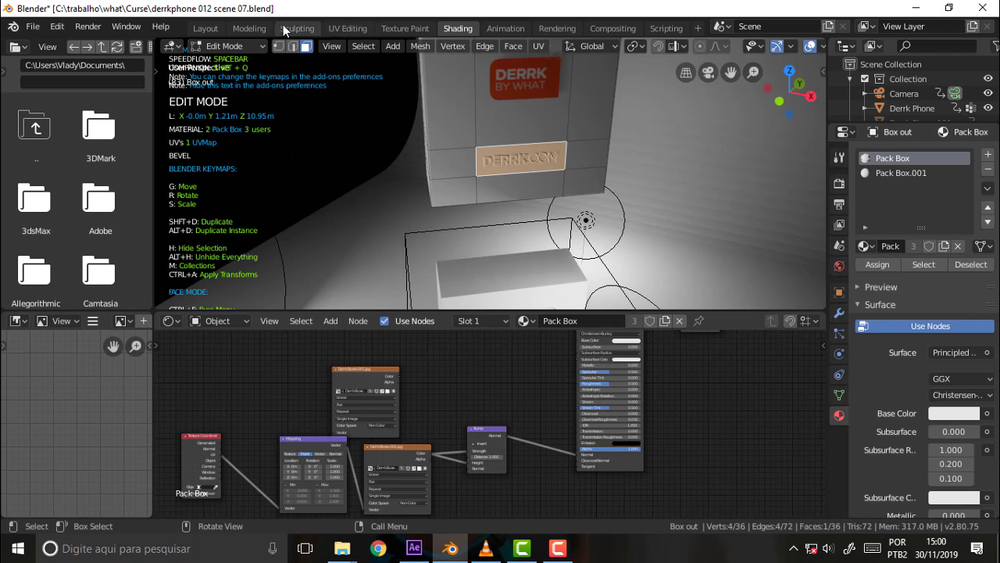
Step: Visit the UV Editing workspace briefly, then return to the Layout workspace
left_click(359, 32)
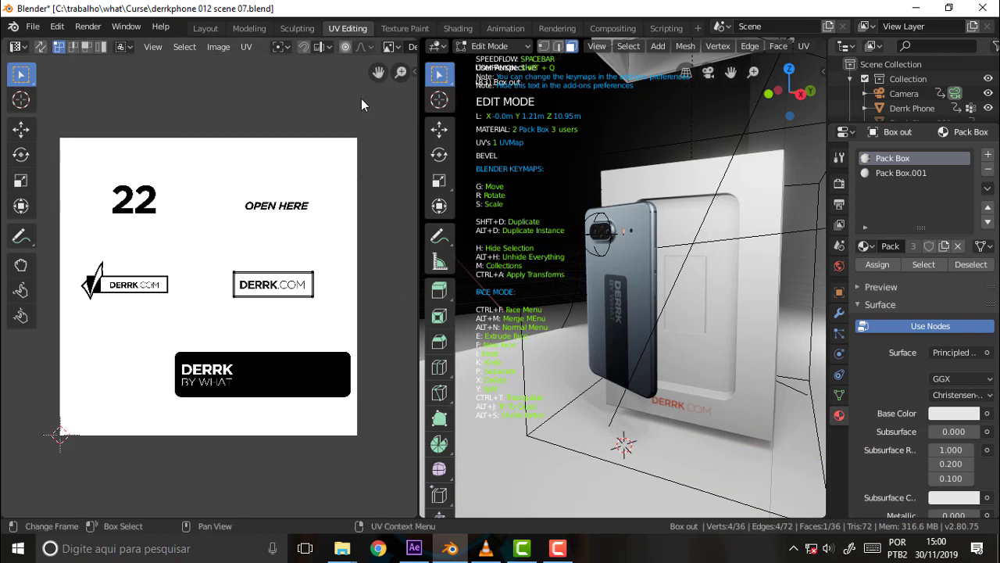
left_click(211, 29)
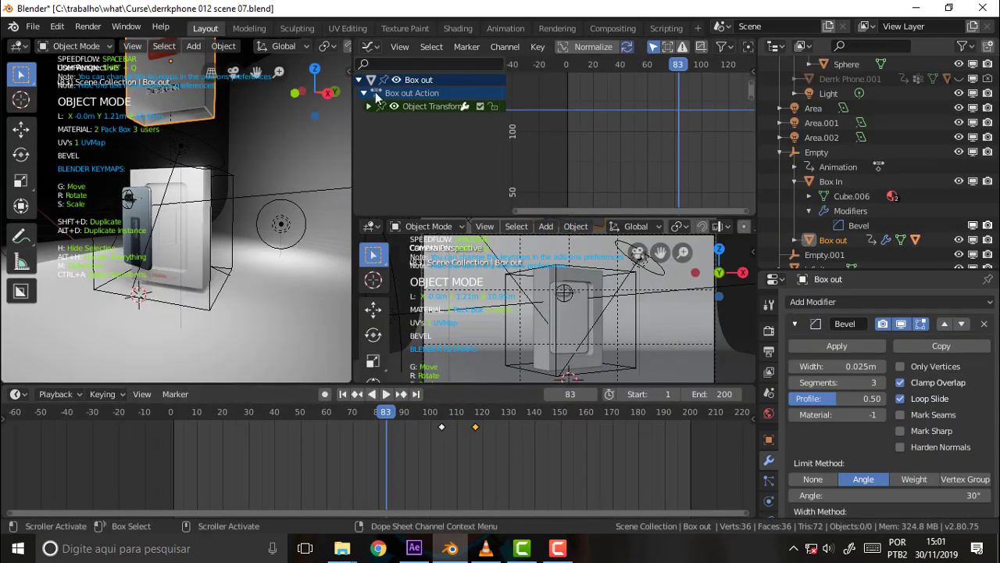
Step: Turn the Dope Sheet into a Shader Editor showing the infinity floor's Floor material nodes
right_click(376, 45)
key("Escape")
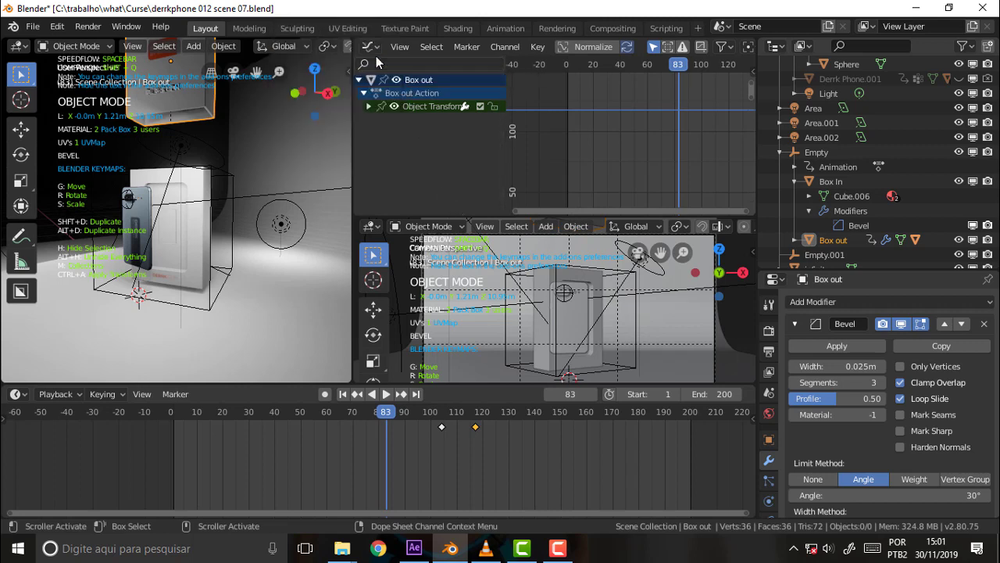
left_click(372, 45)
left_click(420, 151)
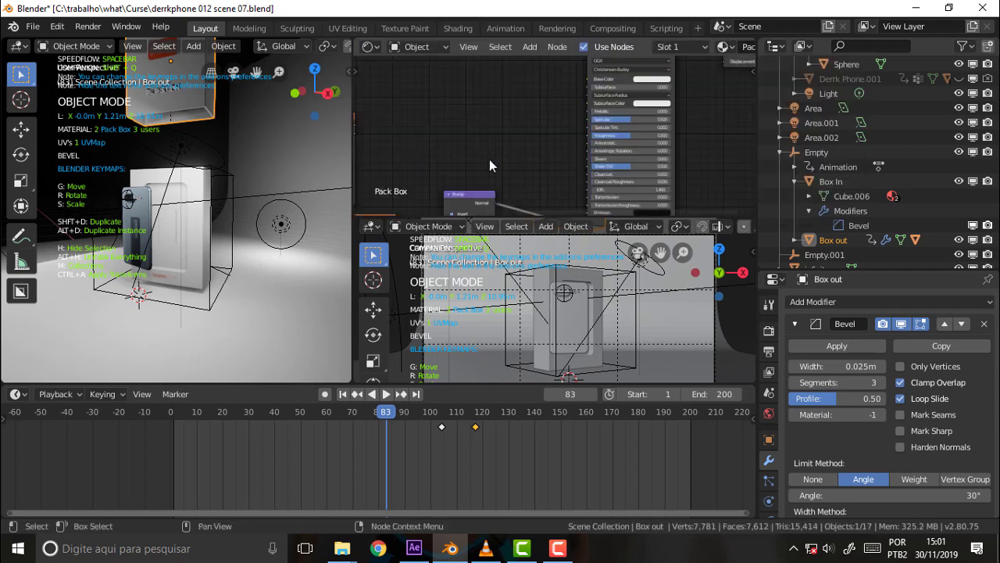
scroll(589, 155, "up", 2)
scroll(589, 155, "up", 2)
scroll(589, 162, "up", 2)
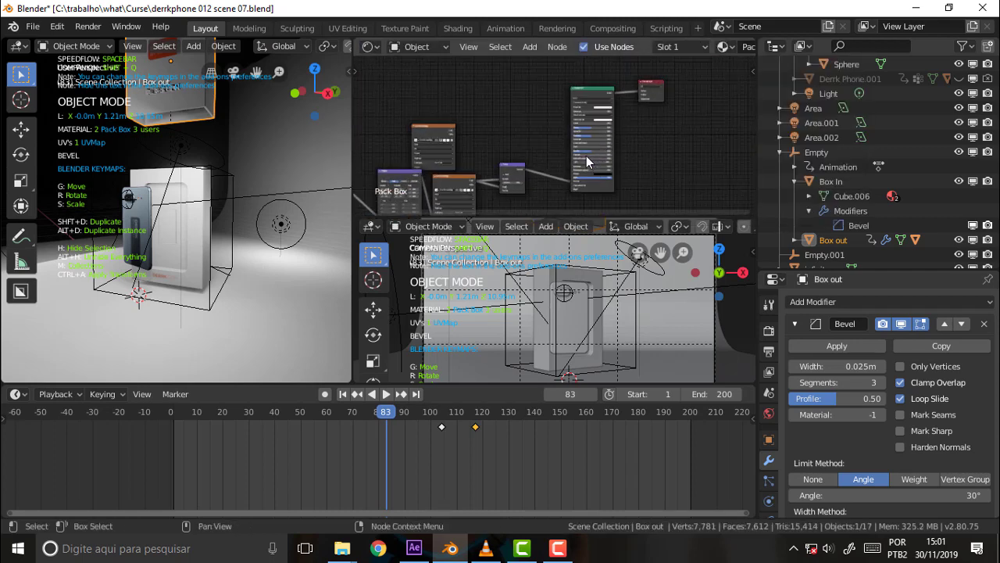
middle_click_drag(524, 152, 618, 135)
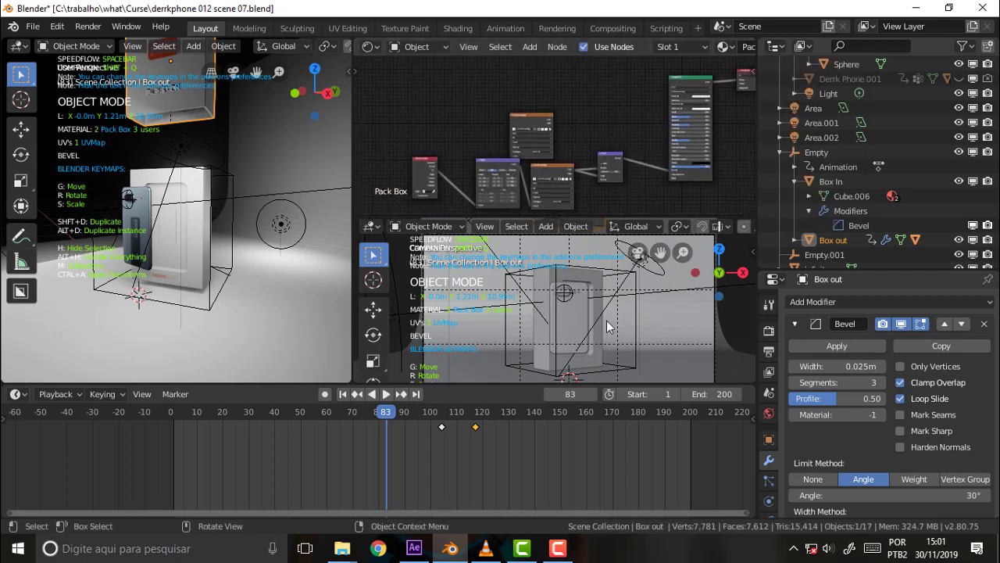
left_click(599, 326)
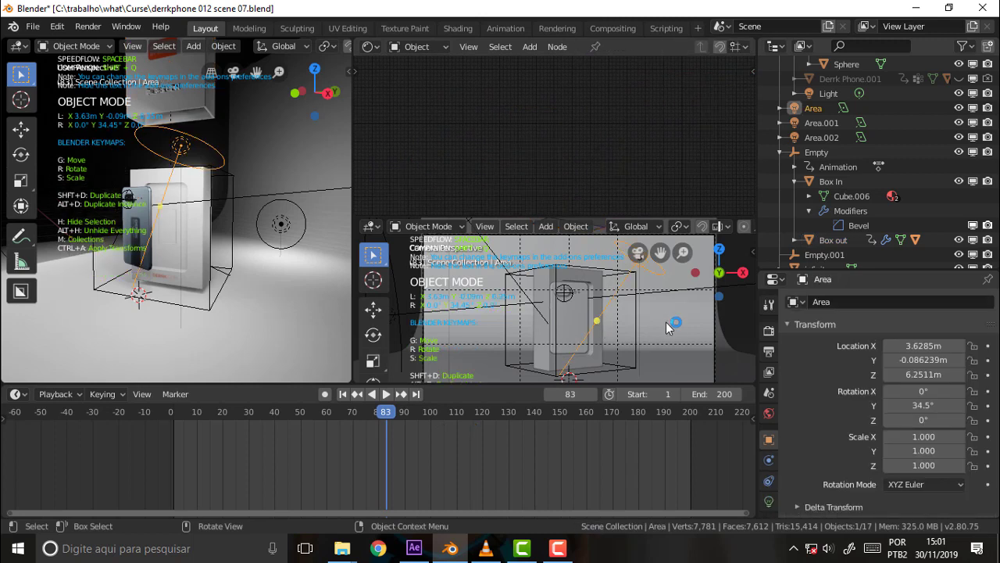
middle_click_drag(598, 83, 458, 103)
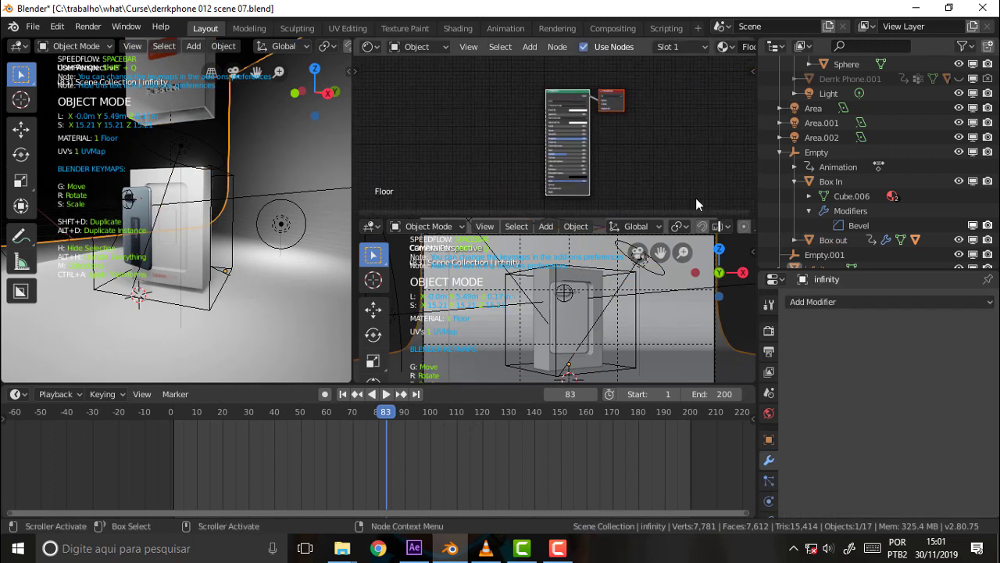
Step: Replace the floor backdrop's Floor material with the existing Pack Box material
scroll(770, 469, "down", 3)
left_click(769, 474)
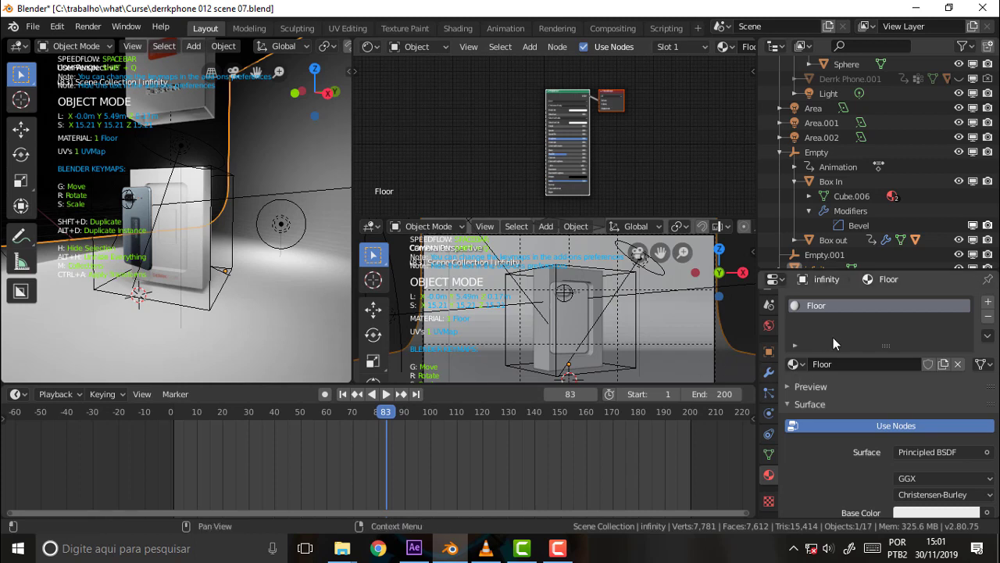
left_click(989, 319)
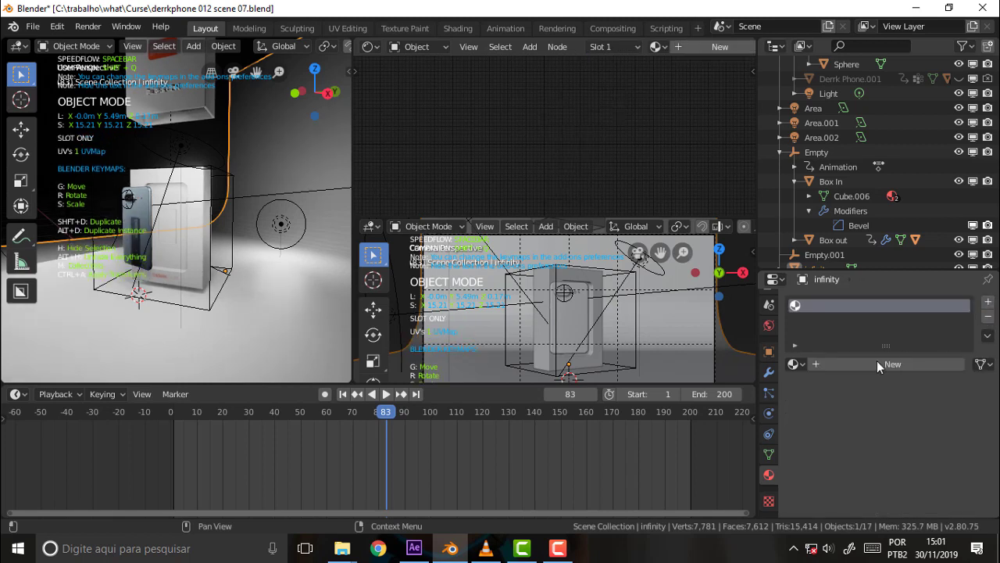
left_click(795, 363)
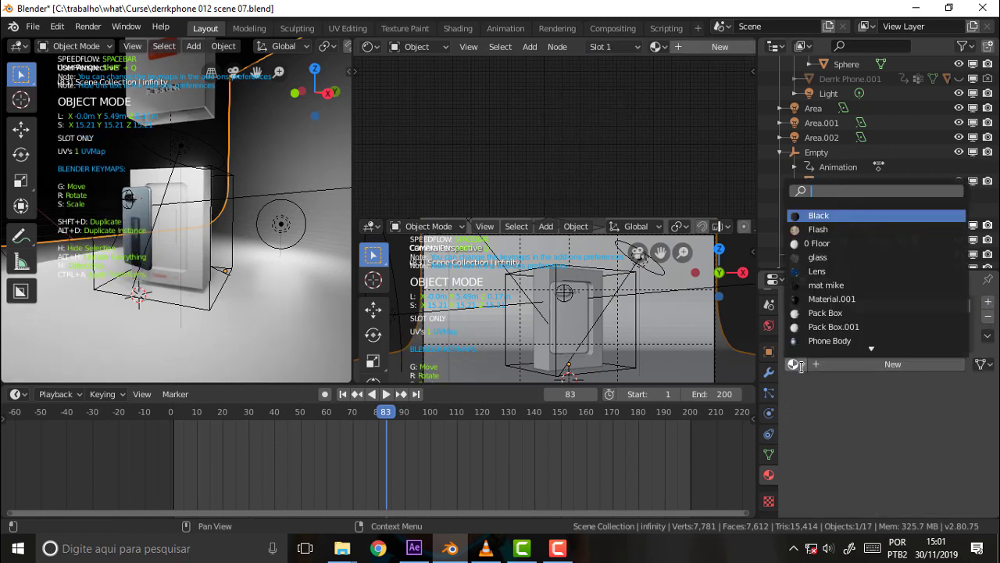
left_click(815, 313)
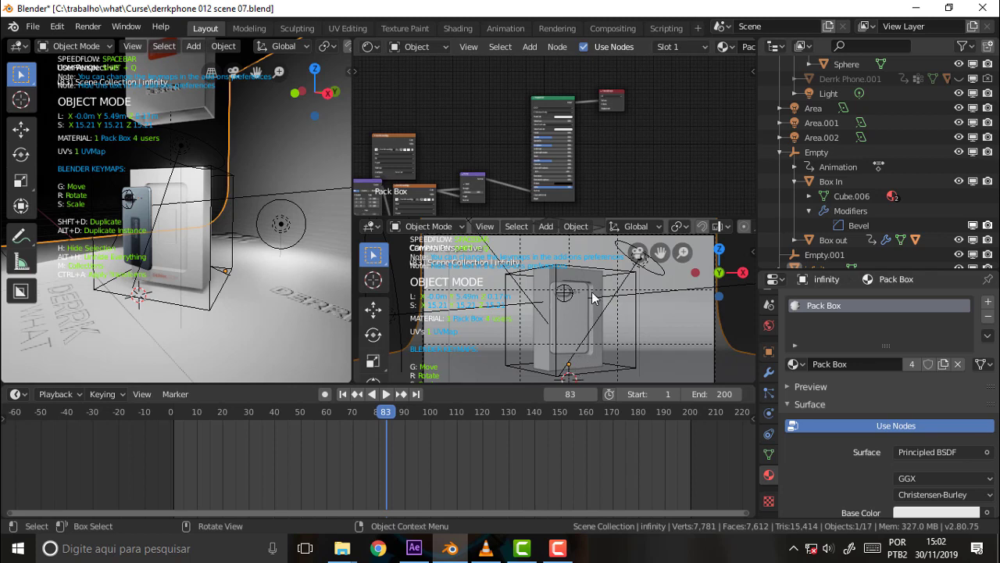
Step: In the UV Editing workspace, UV-unwrap the entire floor mesh in Edit Mode
left_click(344, 29)
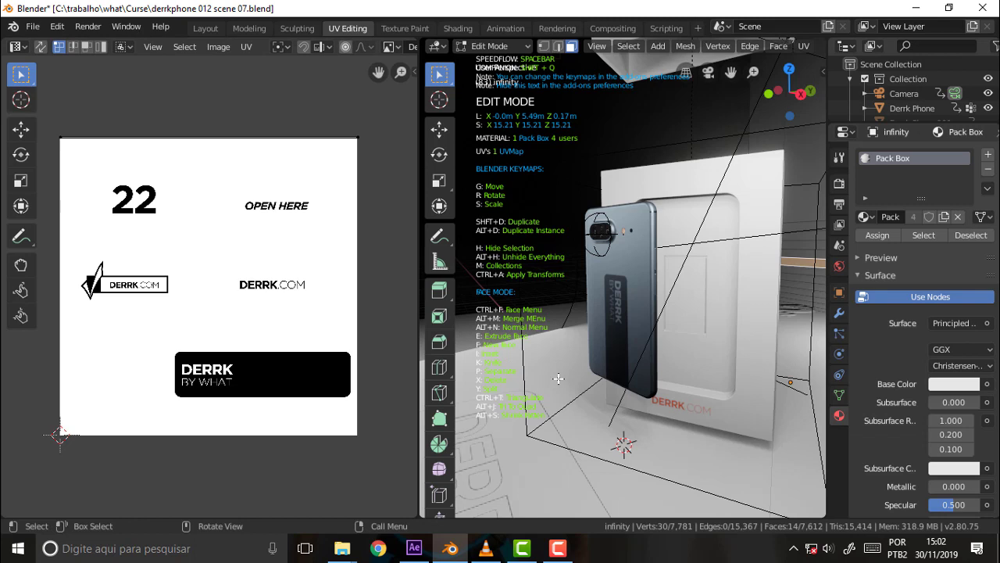
left_click(494, 46)
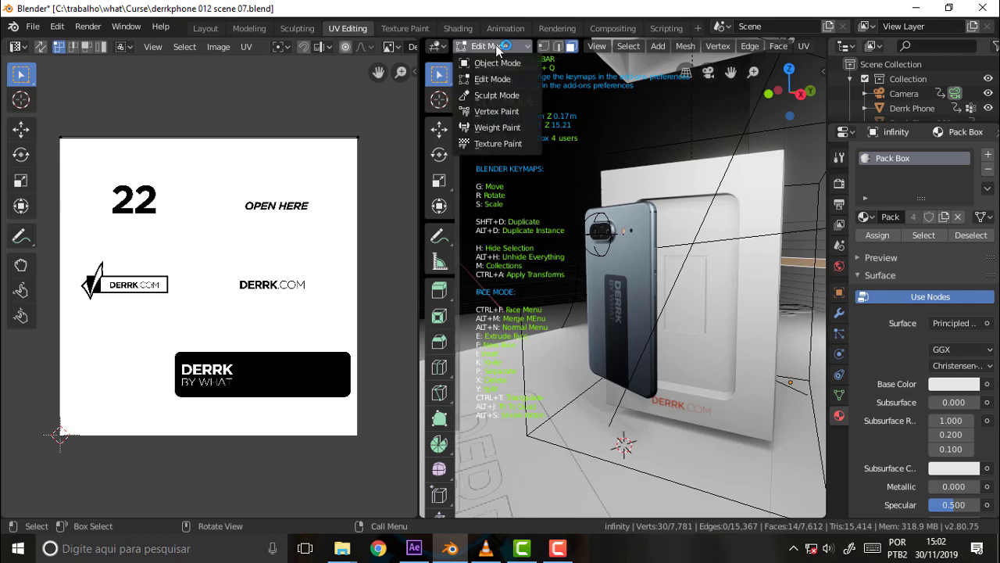
left_click(497, 63)
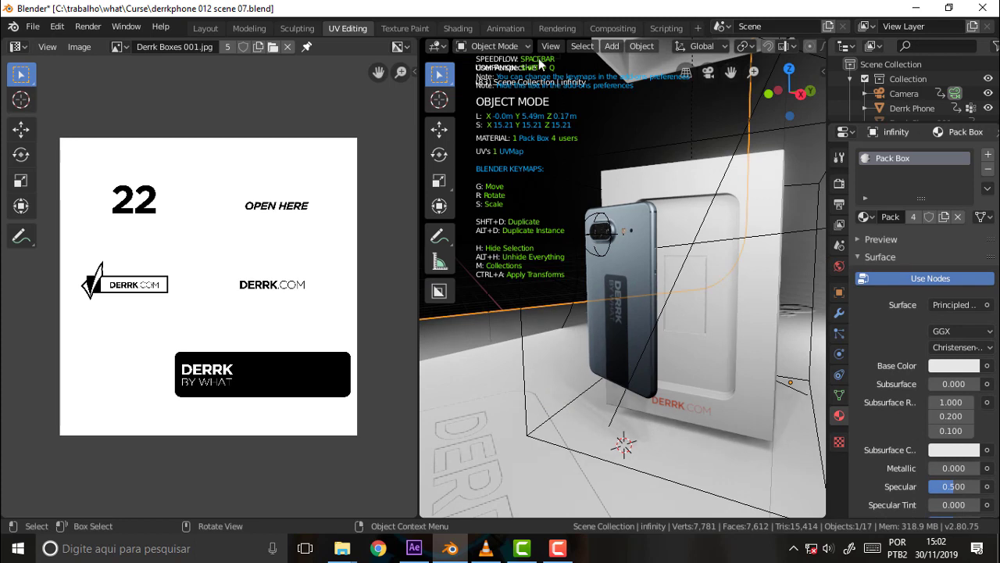
left_click(510, 46)
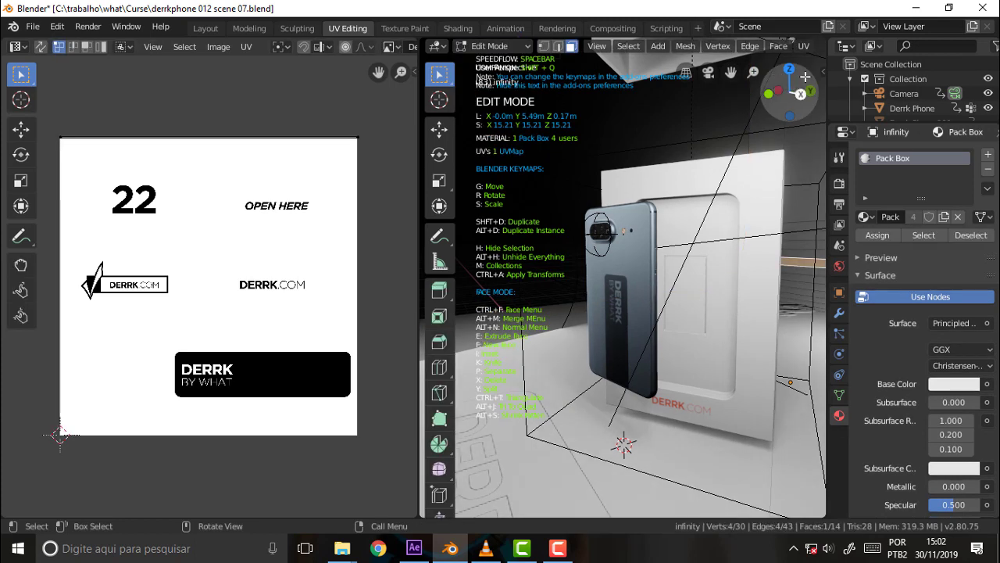
left_click(805, 46)
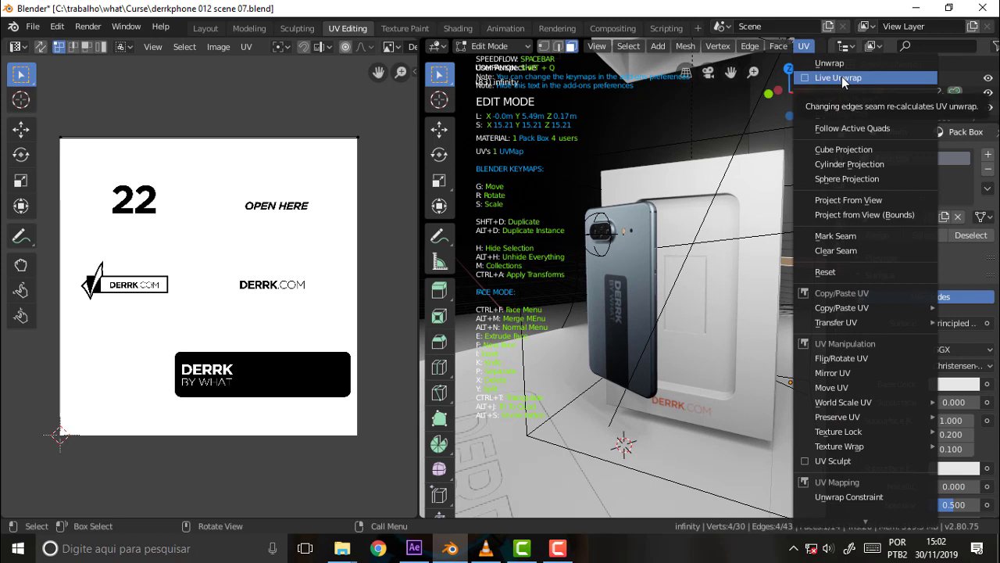
left_click(832, 66)
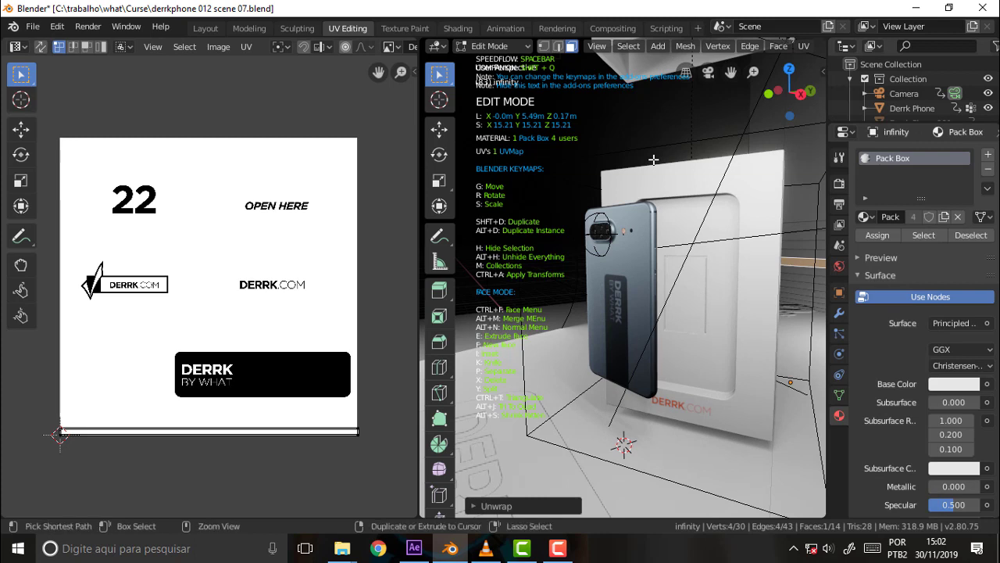
key("a")
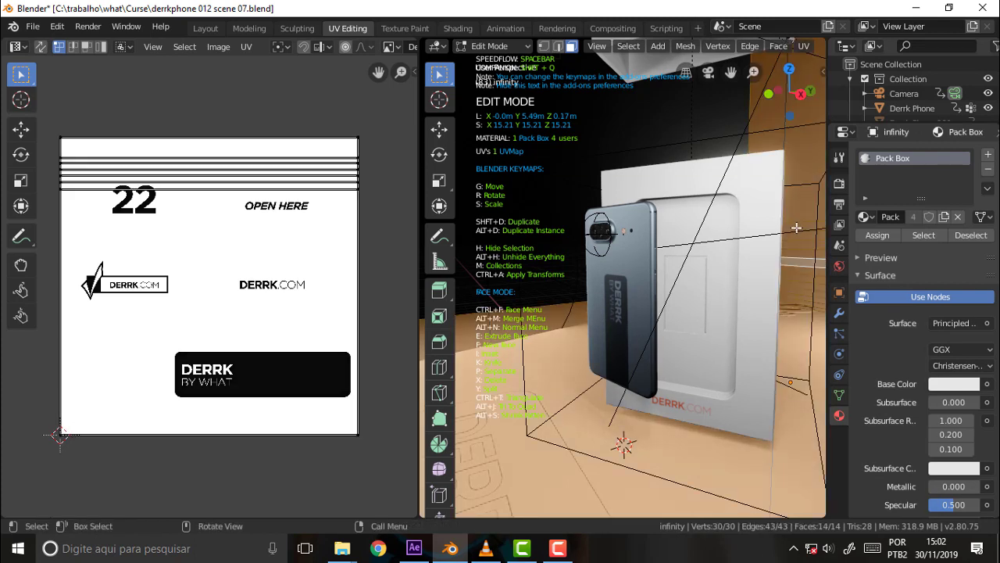
left_click(803, 47)
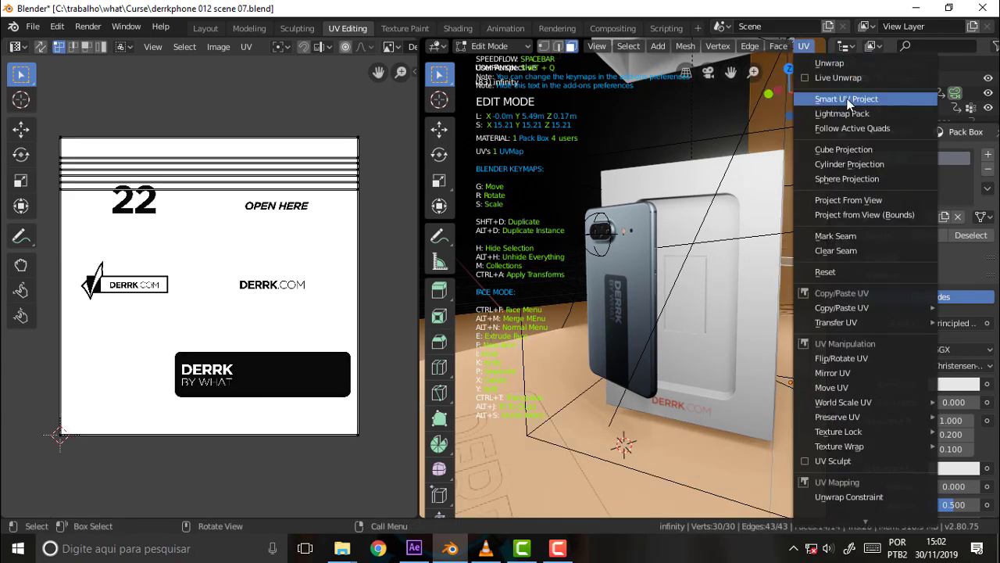
left_click(838, 68)
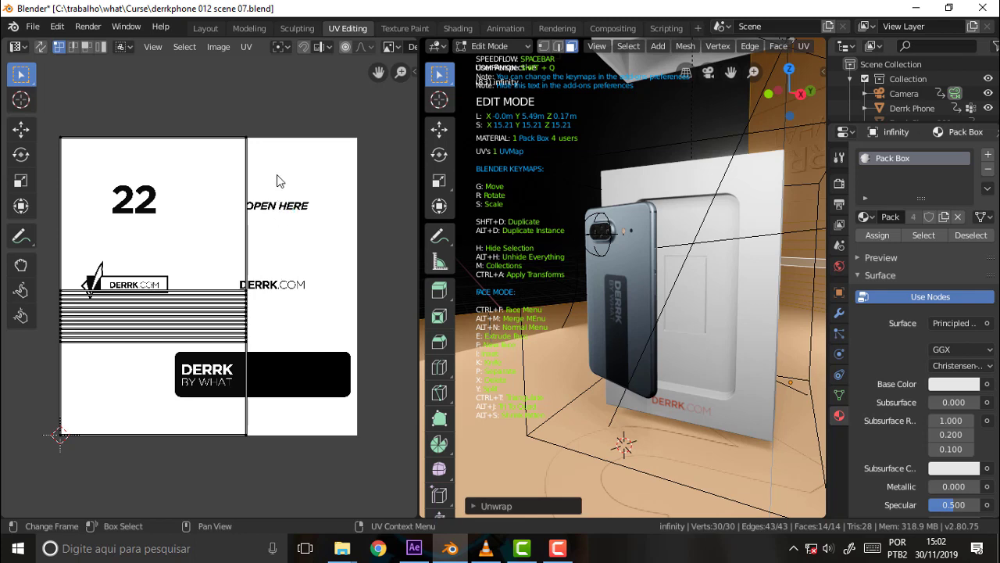
Step: Shrink the floor's UV island onto the label's blank lower-left area, then deselect
key("a")
key("s")
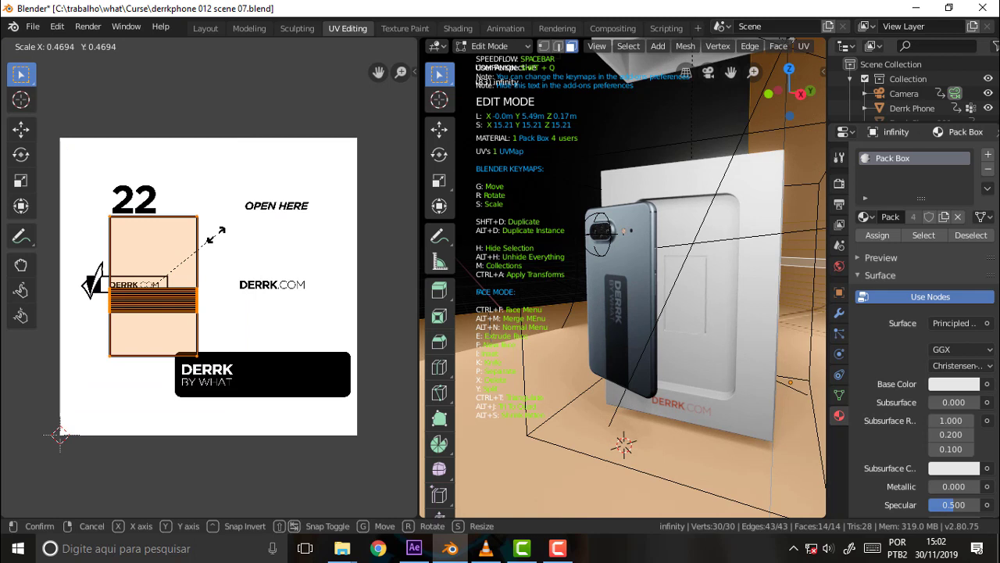
left_click(216, 234)
key("g")
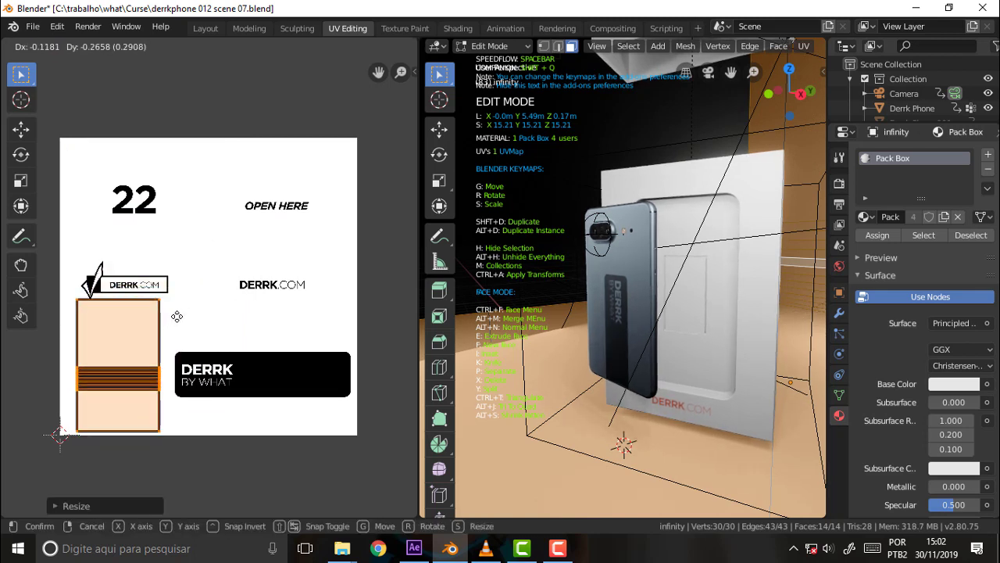
left_click(176, 316)
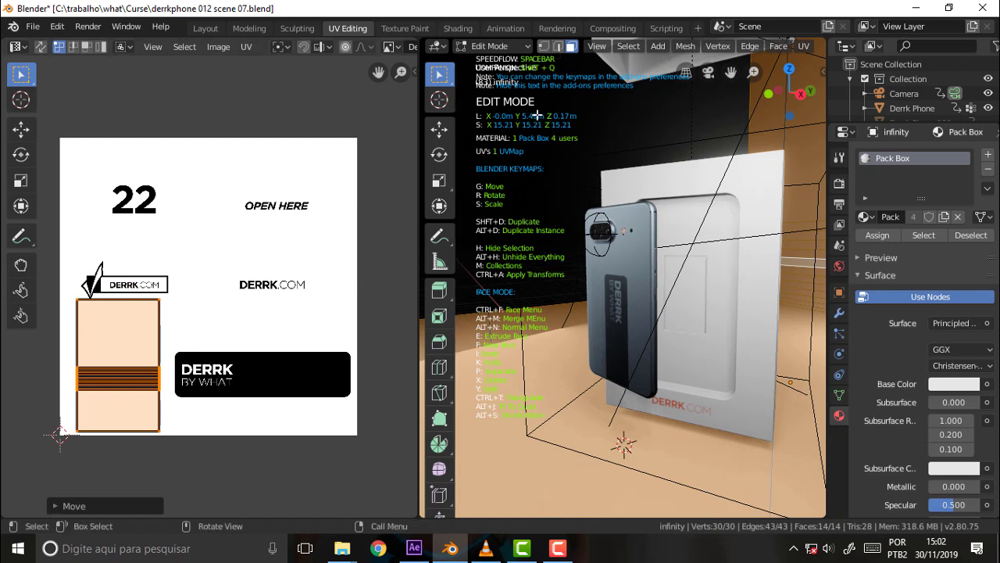
left_click(615, 127)
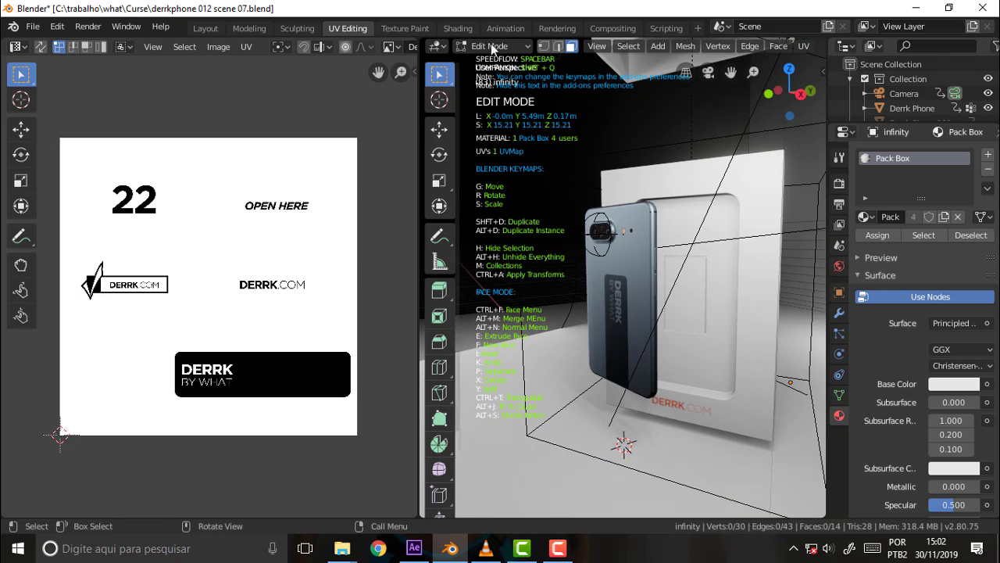
Step: Save the scene file and set the Pack Box Principled BSDF Base Color to red
left_click(208, 30)
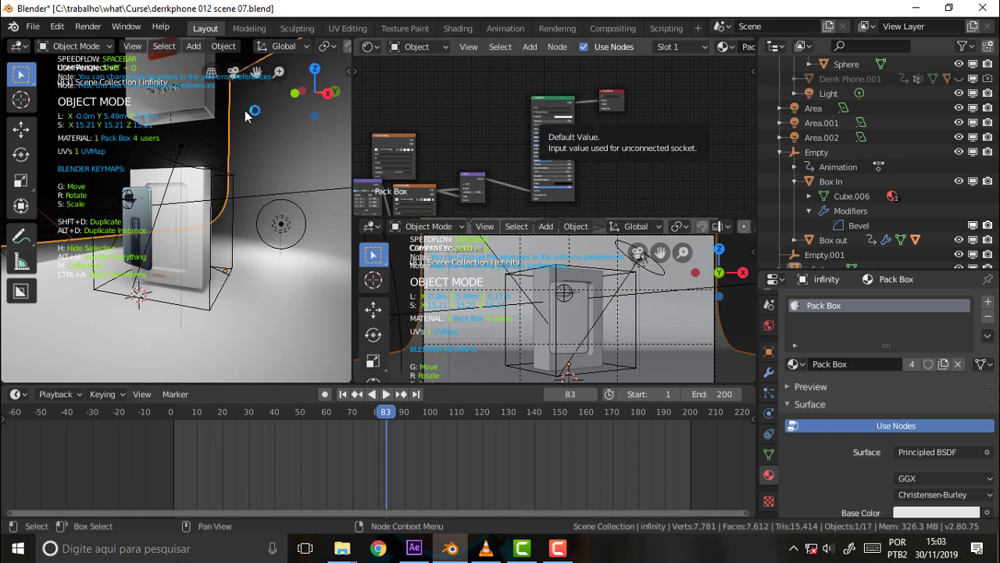
left_click(33, 27)
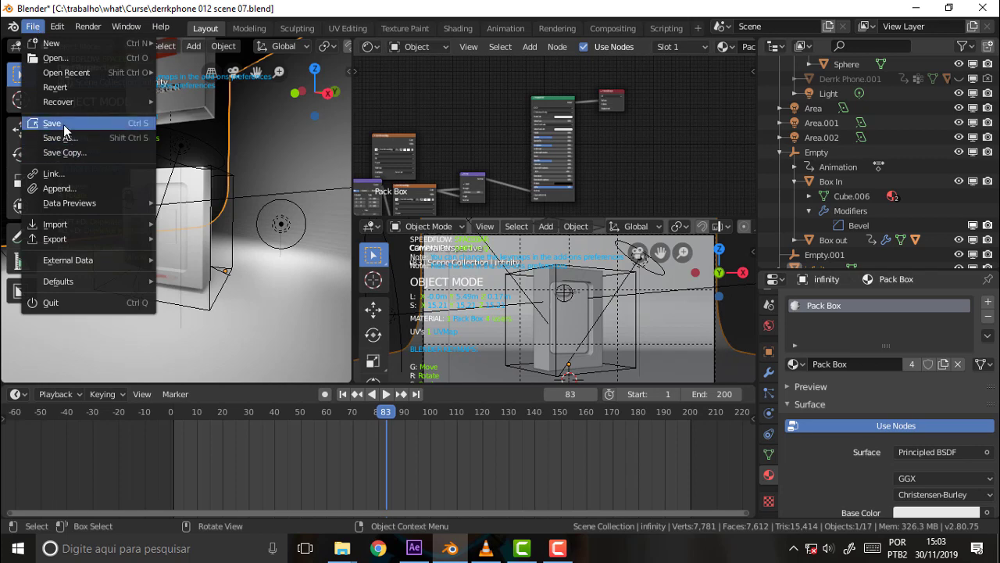
left_click(66, 124)
left_click(569, 121)
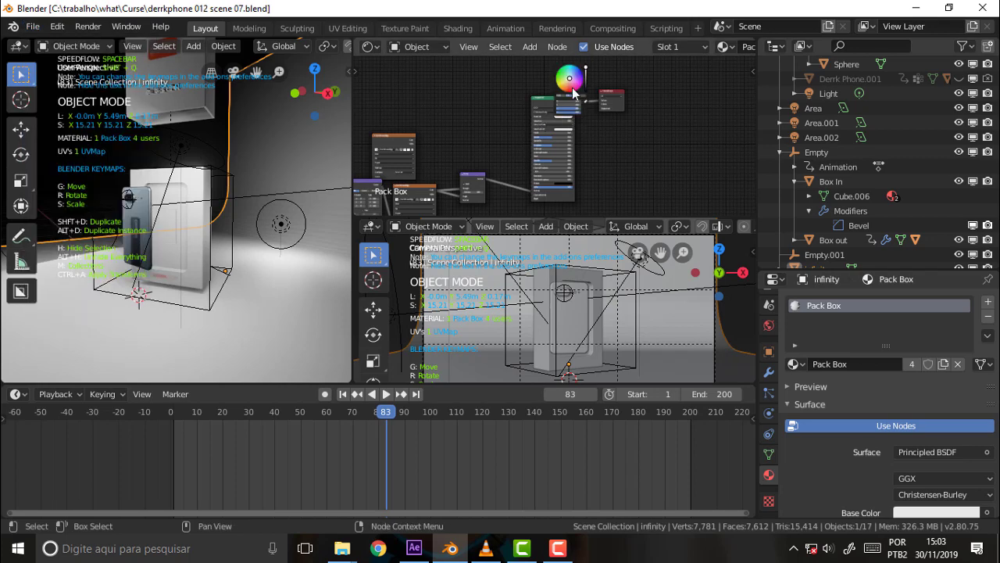
left_click(574, 86)
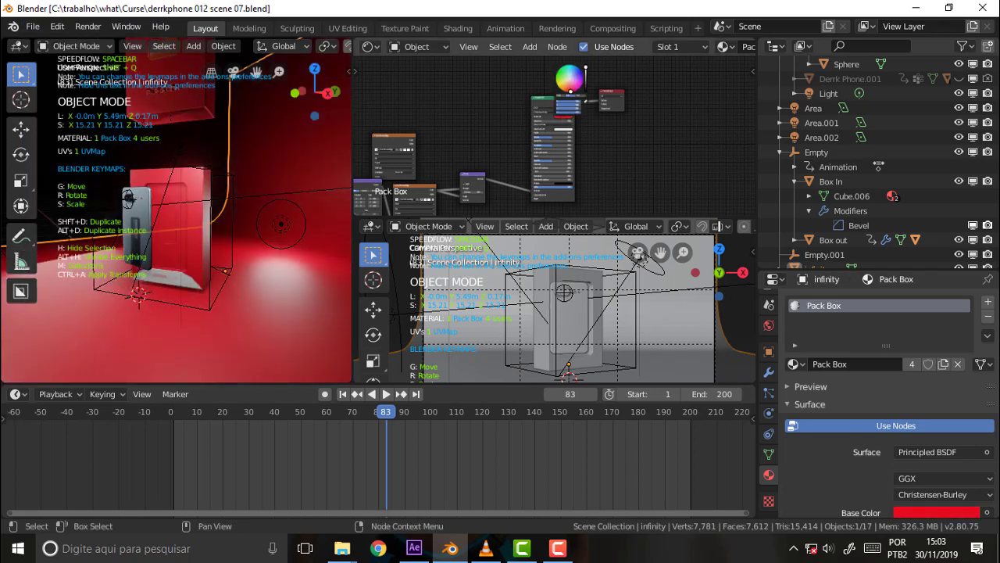